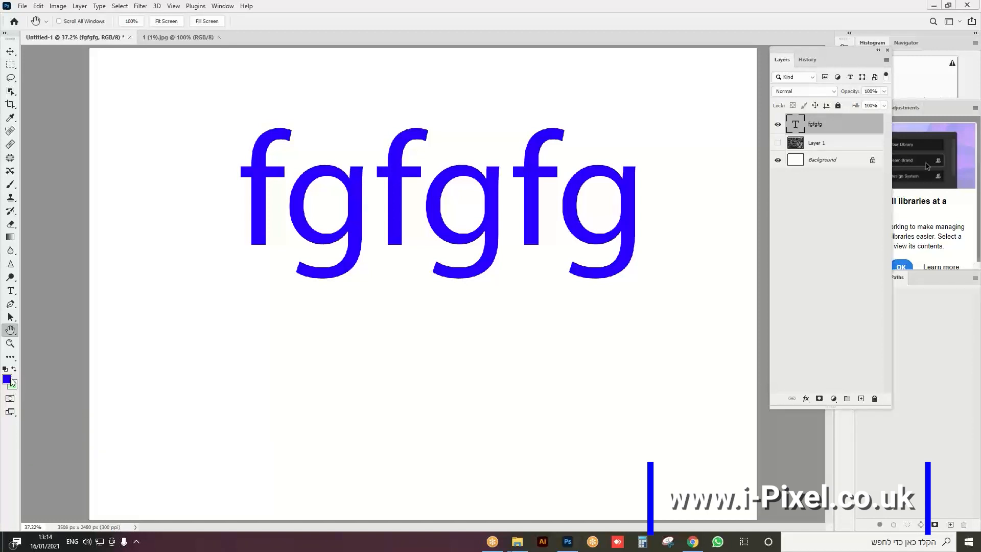
Set the foreground colour to pink ff006c and the background colour to yellow fff600
click(7, 380)
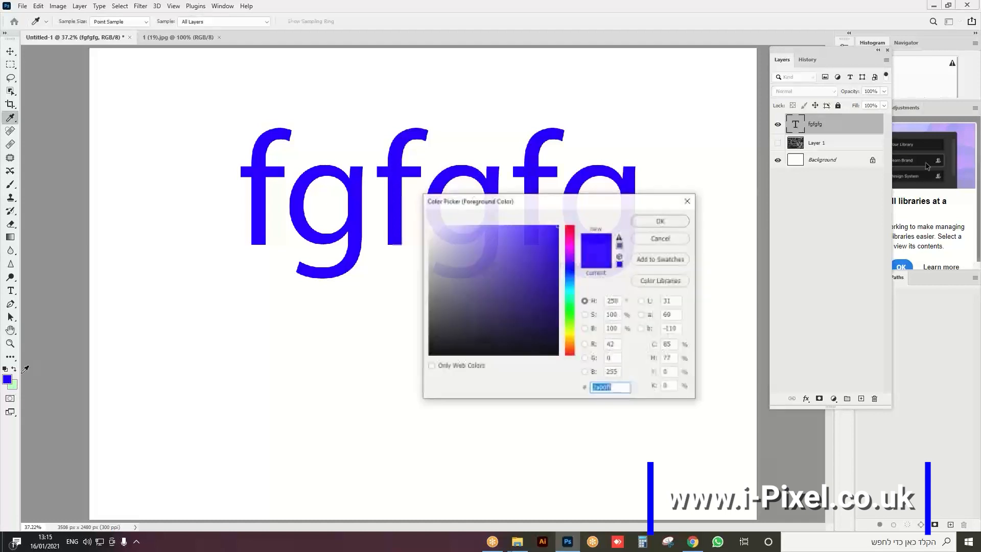
click(568, 235)
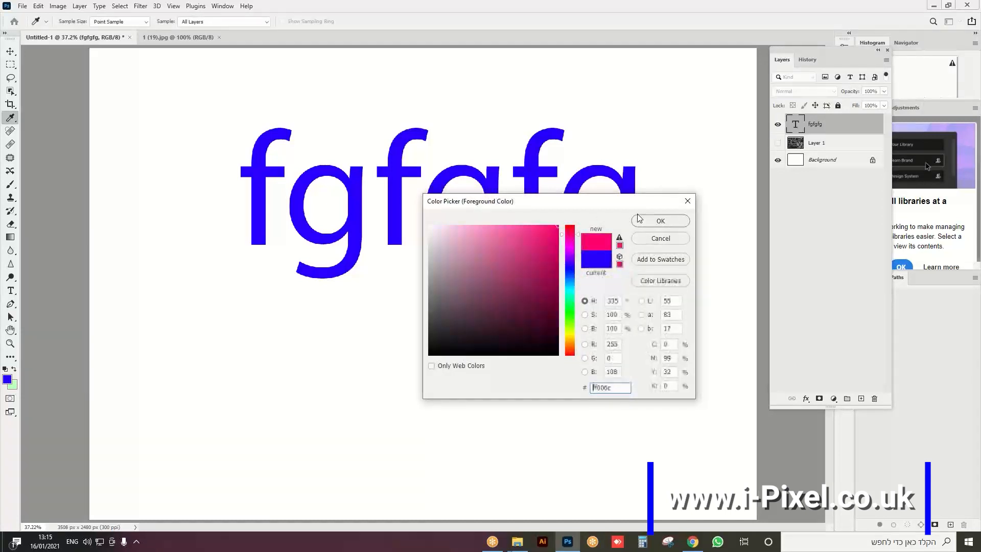
click(640, 220)
click(13, 385)
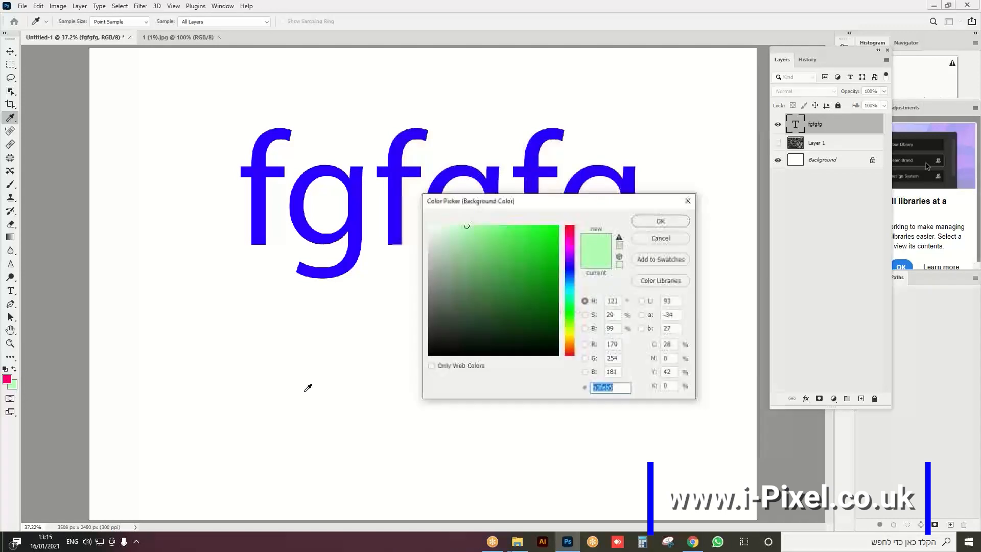
click(569, 334)
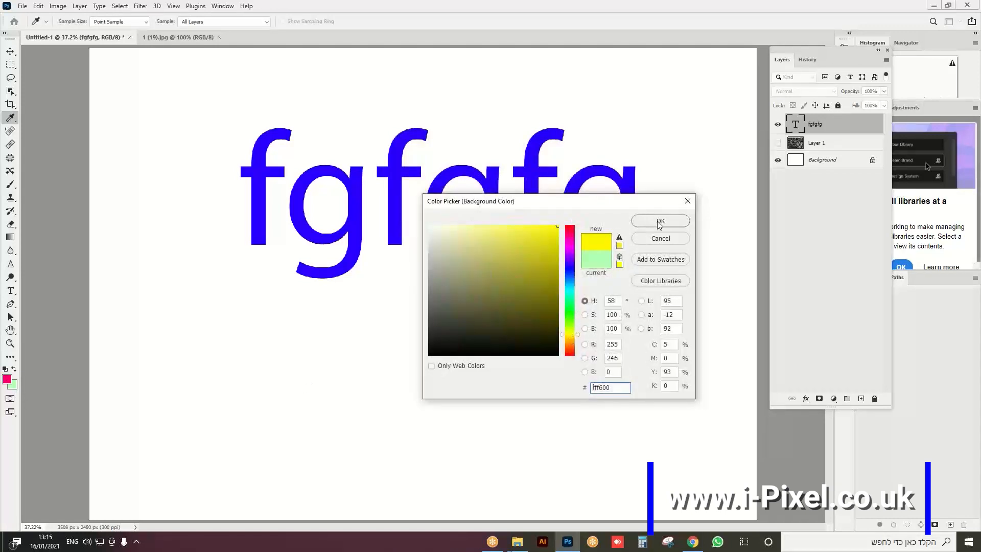
click(659, 221)
key(h)
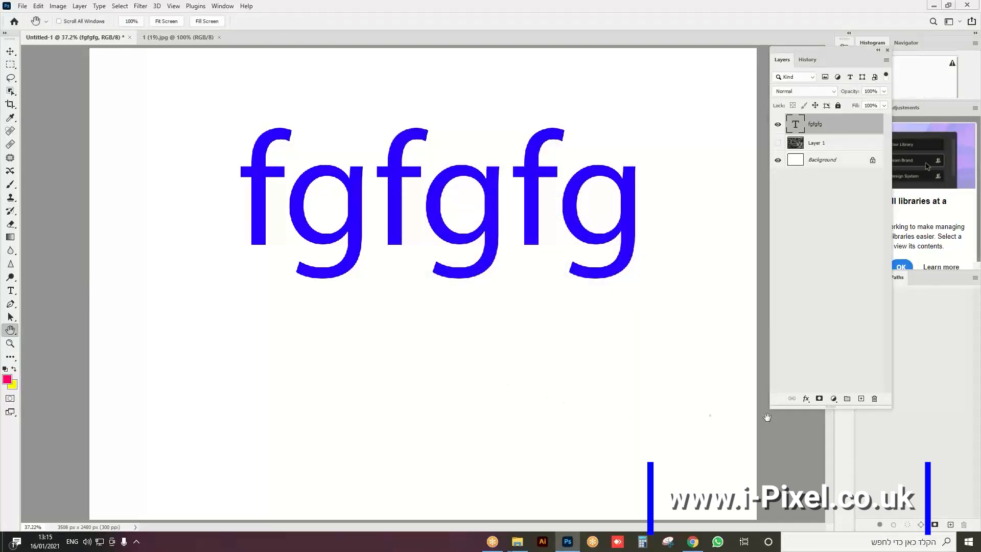
Add a Stroke layer style to the fgfgfg text layer and set its fill type to Gradient
click(805, 399)
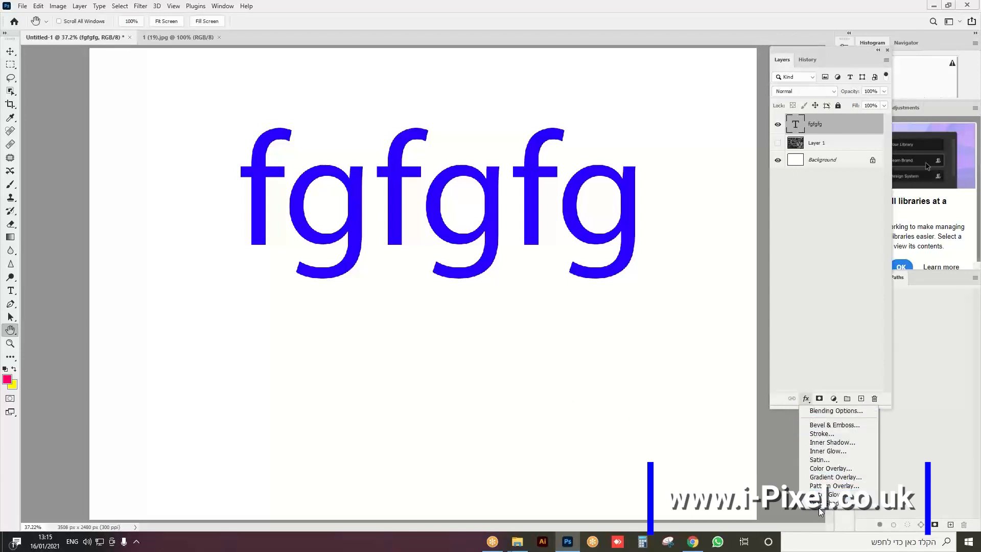
click(824, 435)
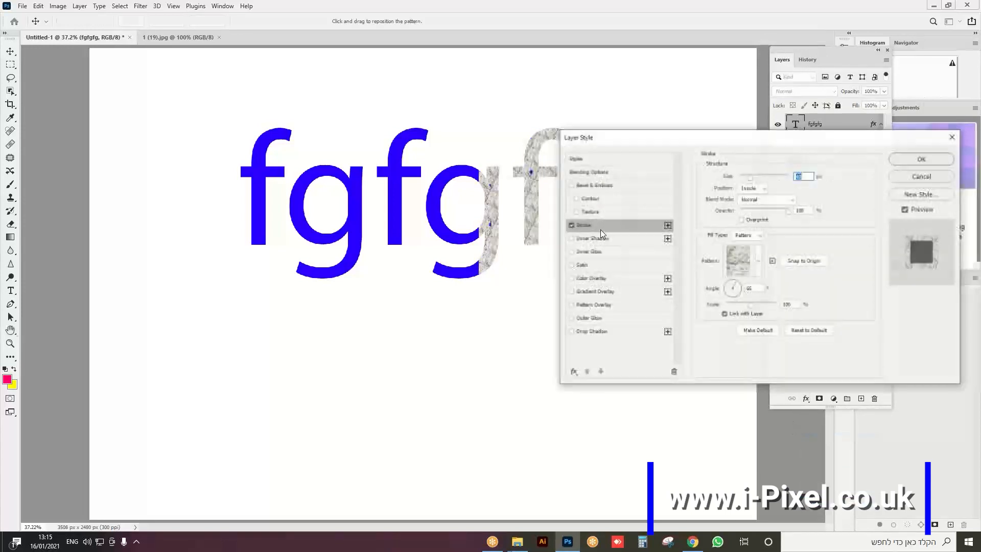
drag(648, 109, 698, 76)
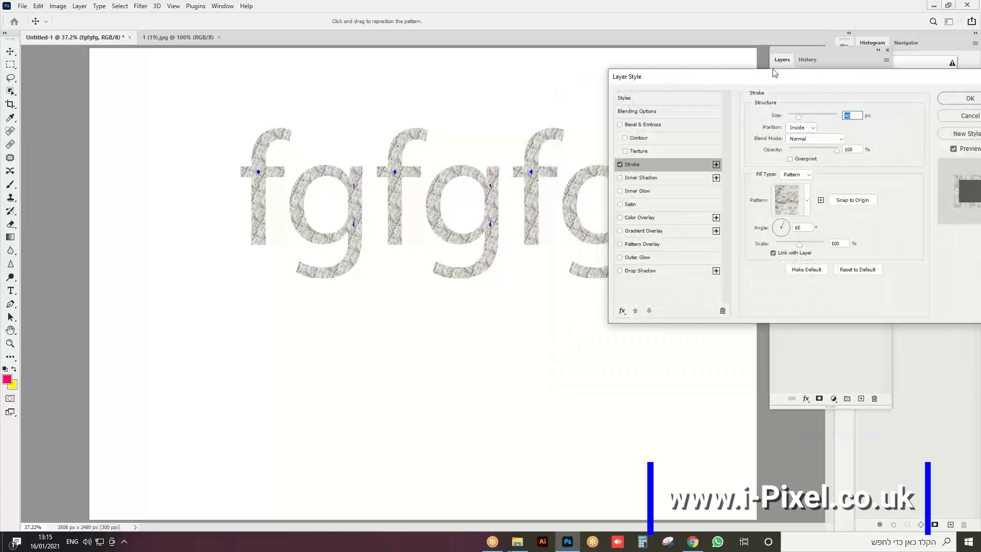
drag(787, 75, 230, 216)
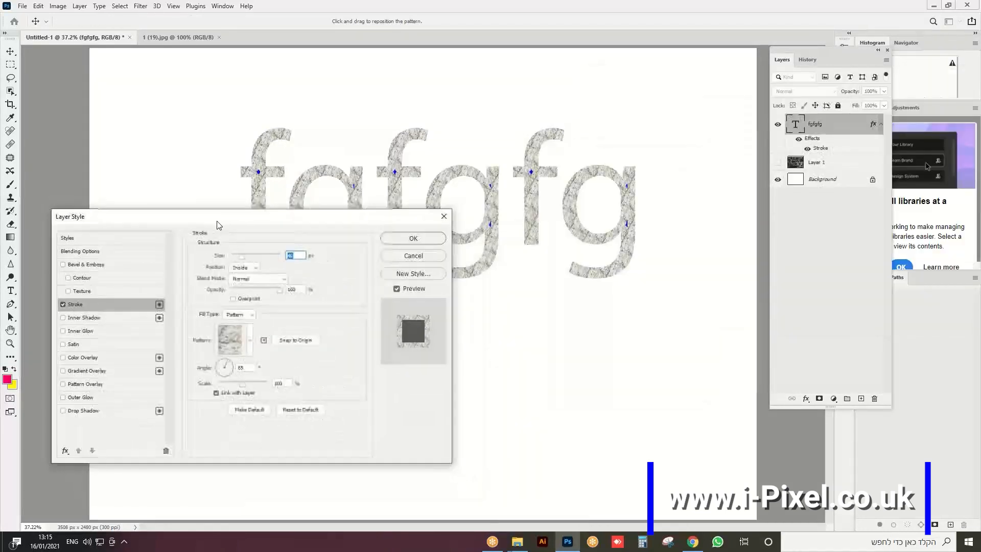
click(251, 315)
click(250, 334)
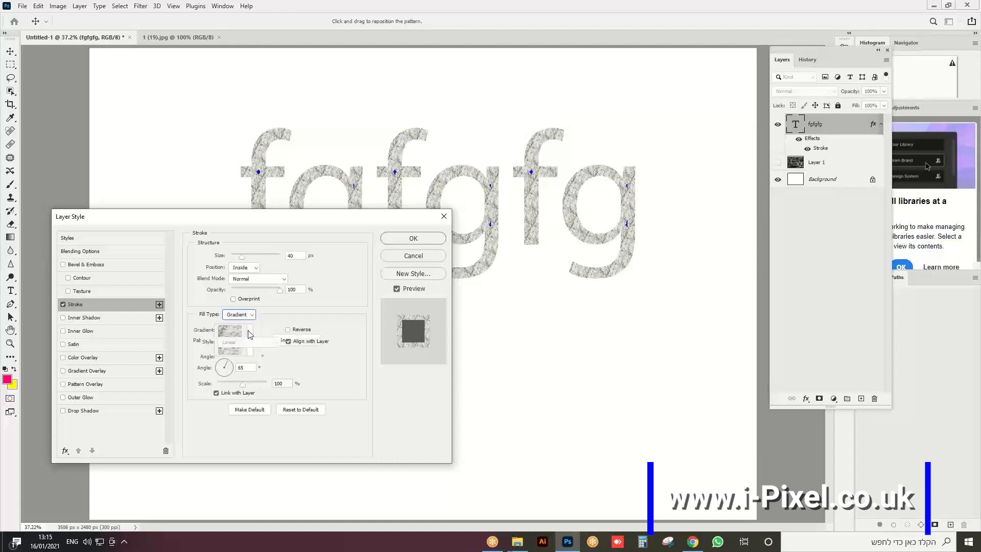
drag(285, 221, 795, 63)
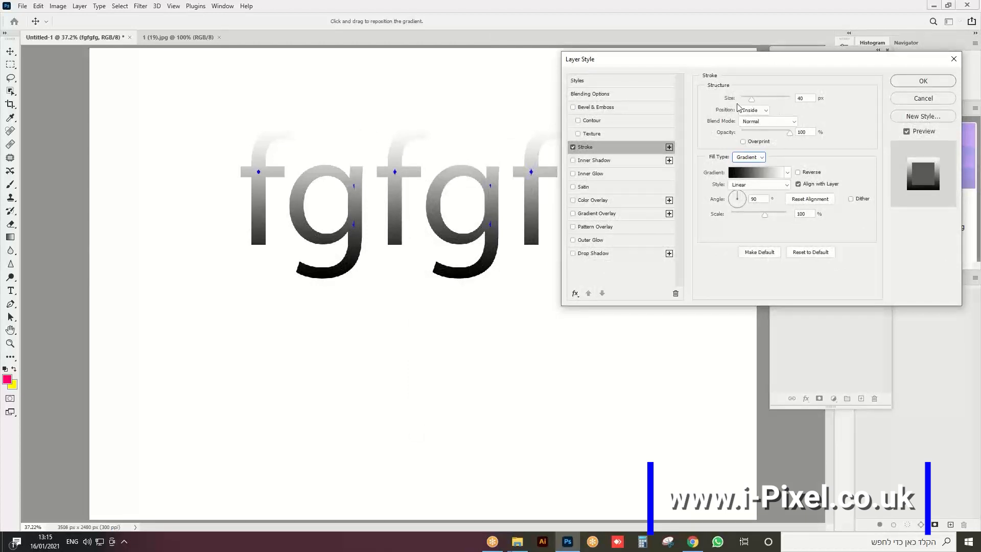
Reduce the stroke size to 10 px and choose the pink-to-yellow foreground-to-background gradient from the Basics presets
drag(751, 101, 747, 98)
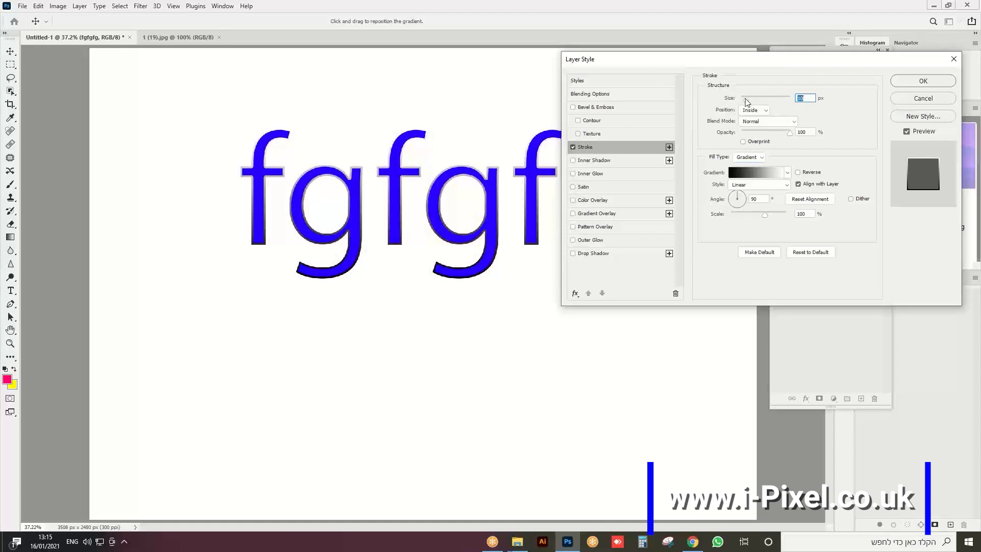
key(ctrl+plus)
key(ctrl+plus)
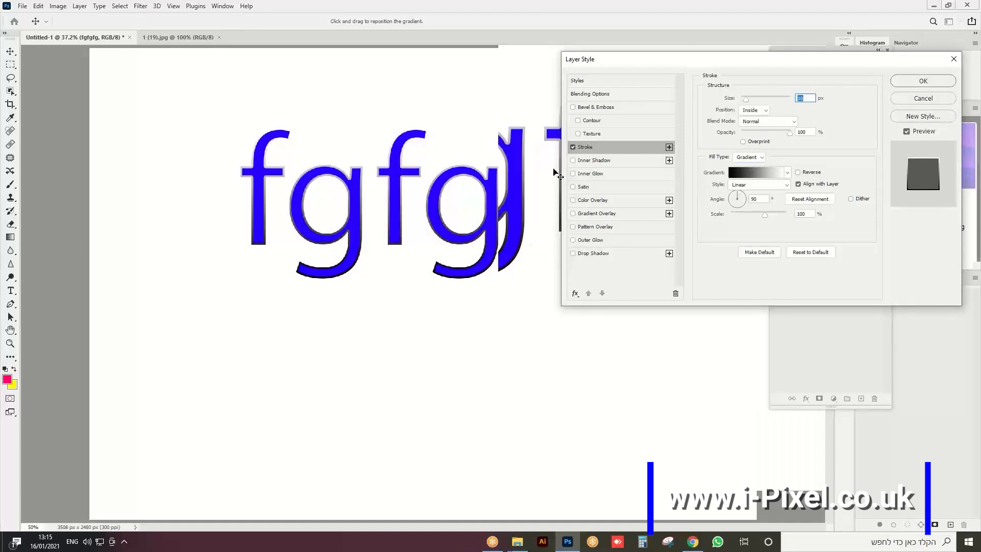
key(ctrl+plus)
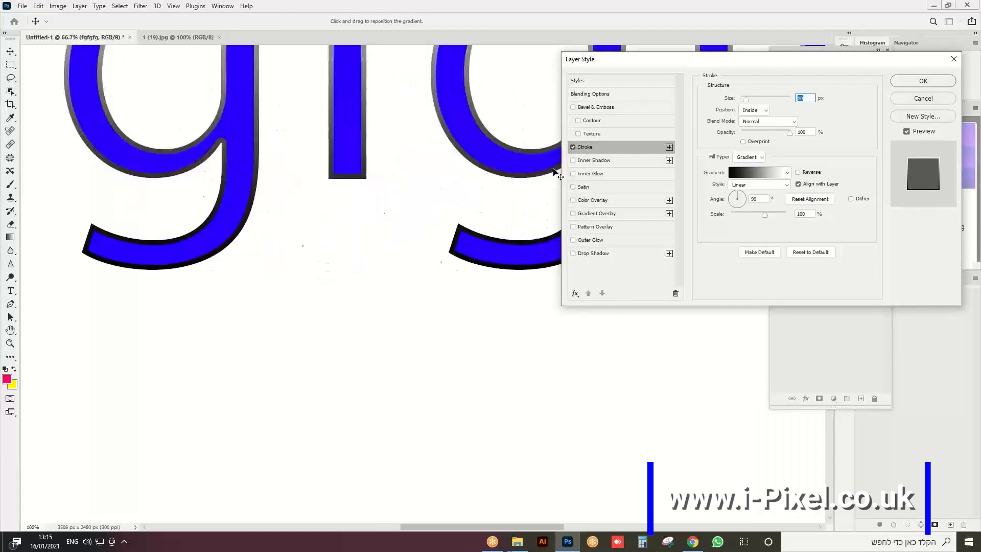
drag(356, 166, 366, 281)
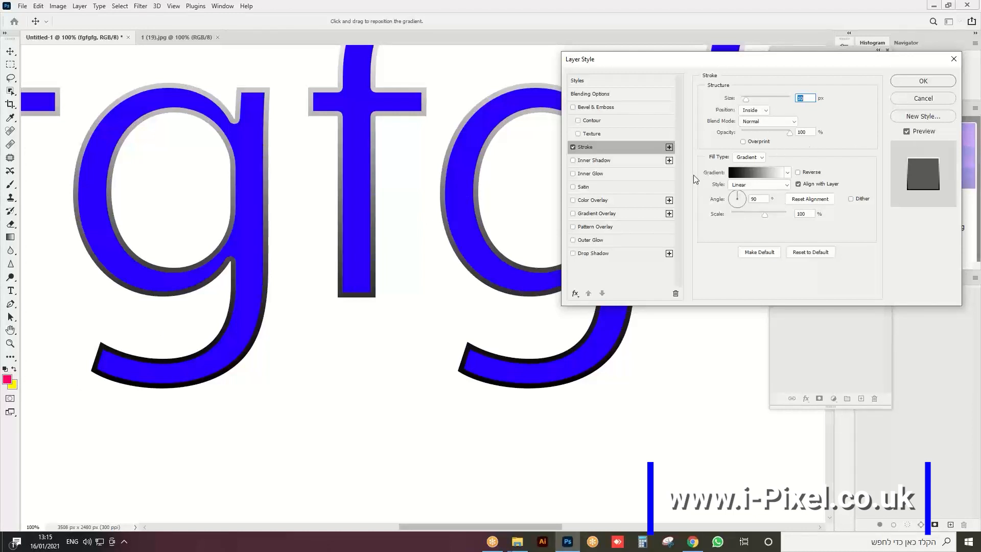
click(788, 173)
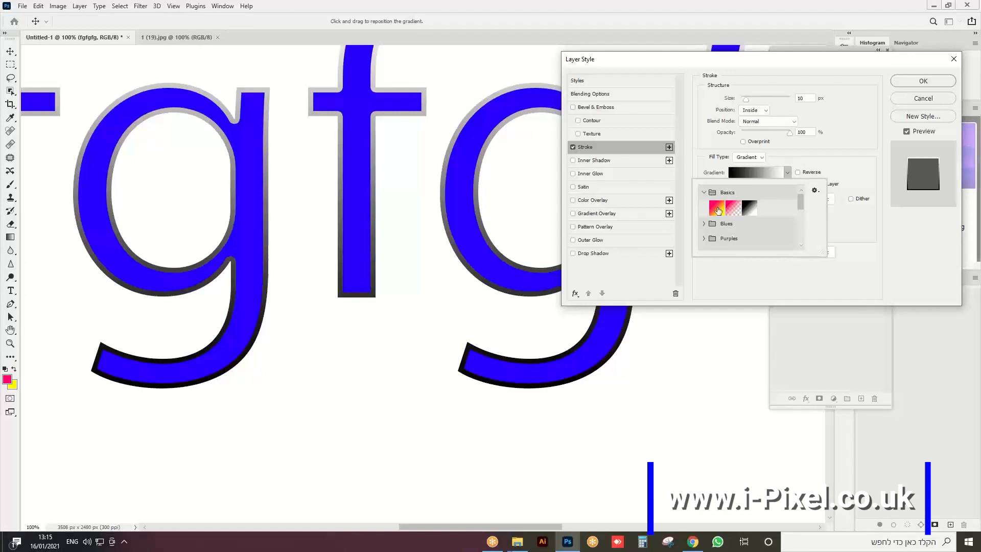
click(718, 209)
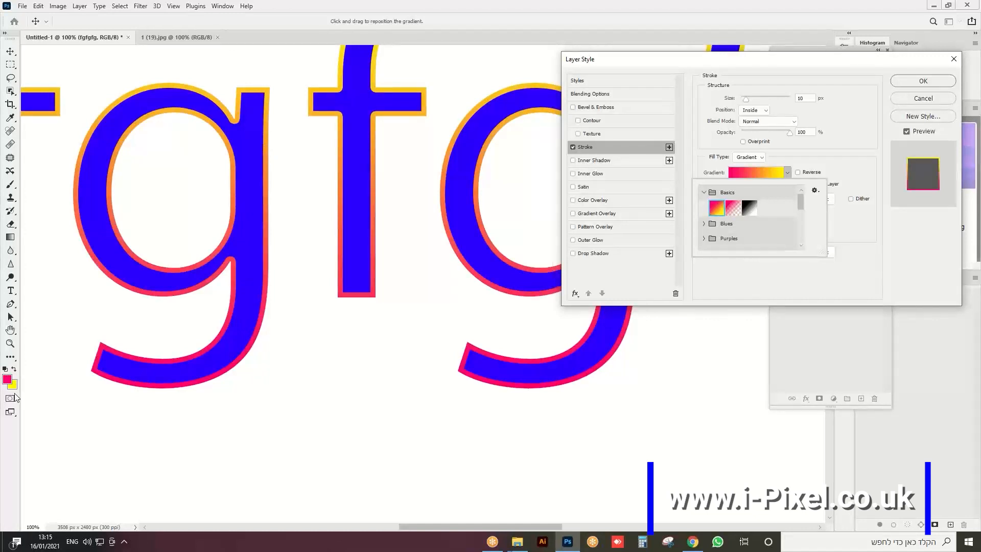
click(861, 252)
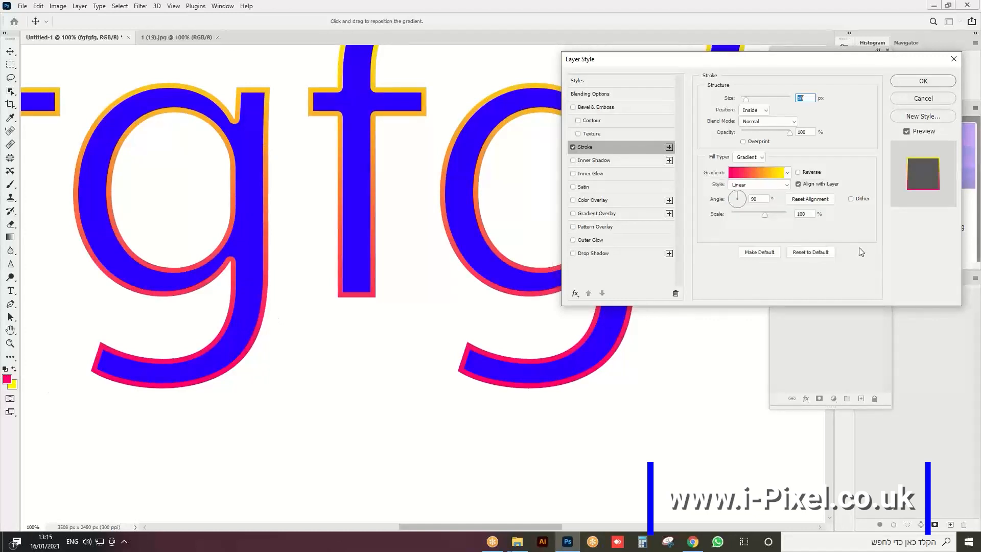
Try the Angle style for the stroke gradient, settle on Diamond and set the gradient angle to 4°
click(768, 185)
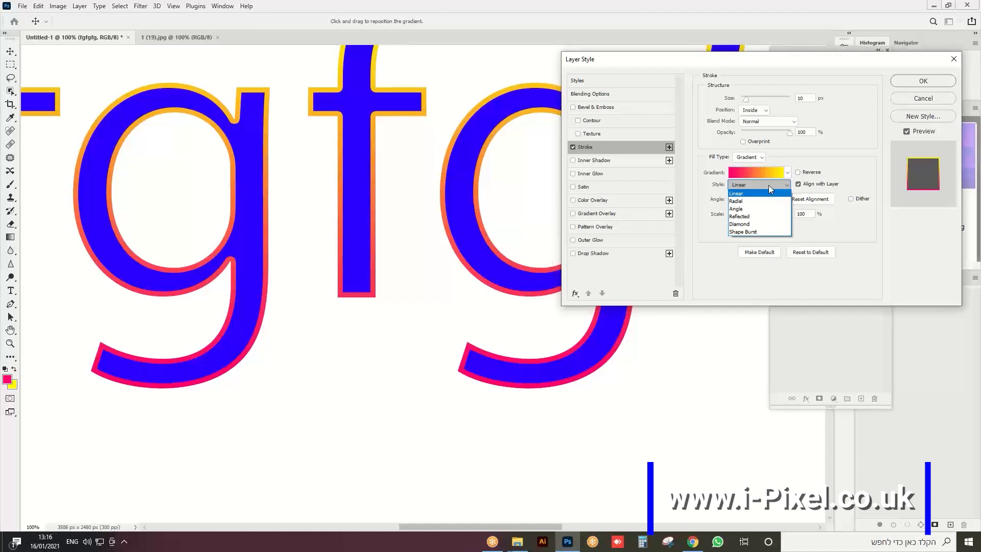
click(744, 209)
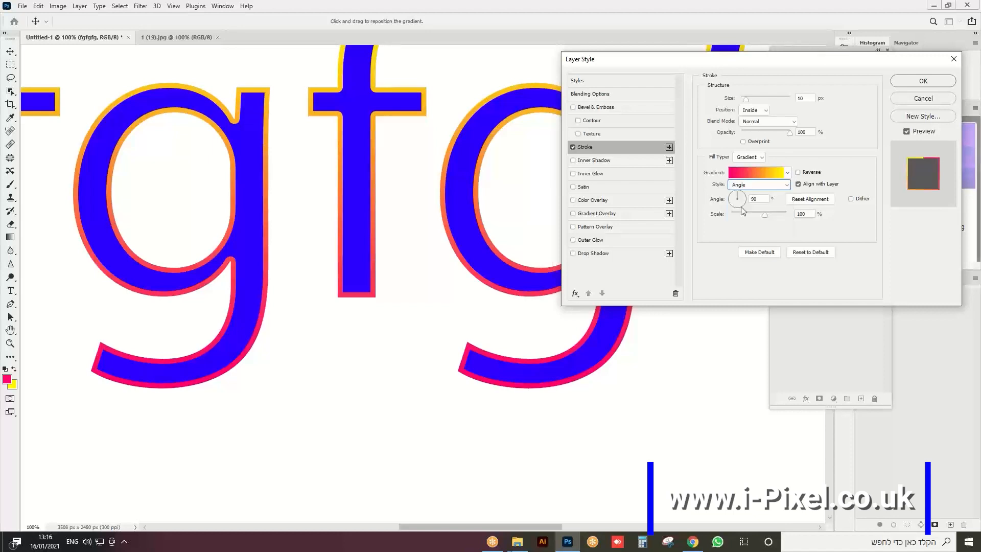
click(763, 185)
click(762, 225)
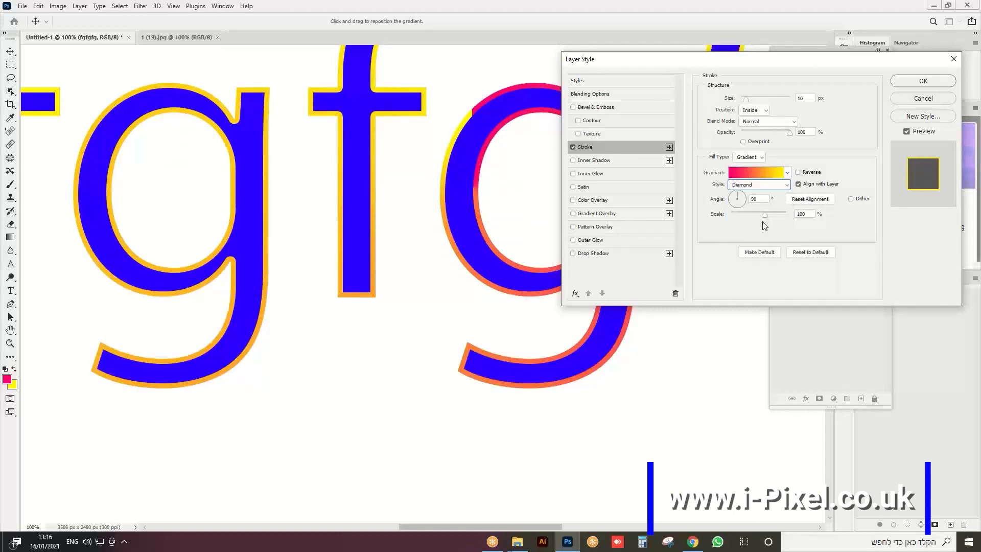
click(742, 198)
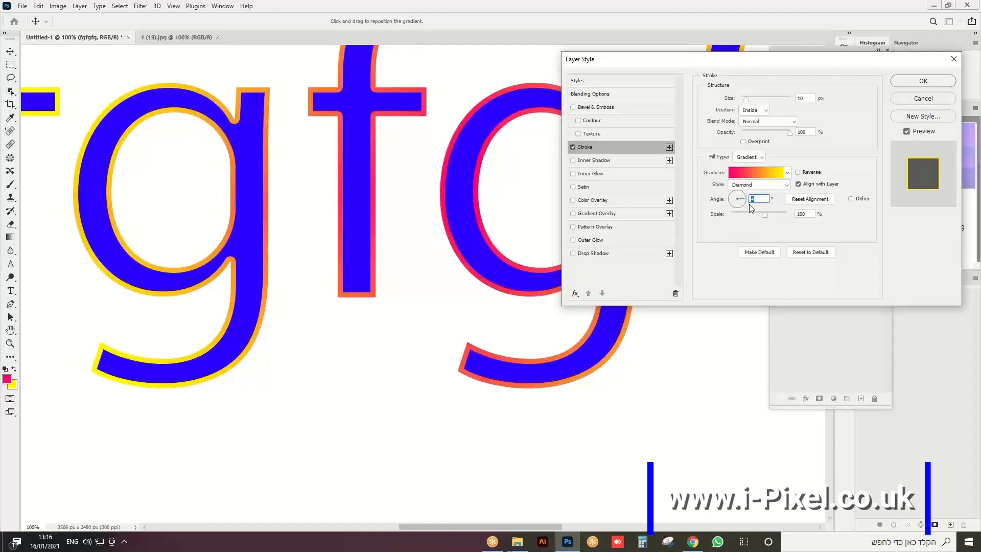
Make the gradient stroke slightly thinner and apply the layer style to the text
drag(747, 100, 745, 101)
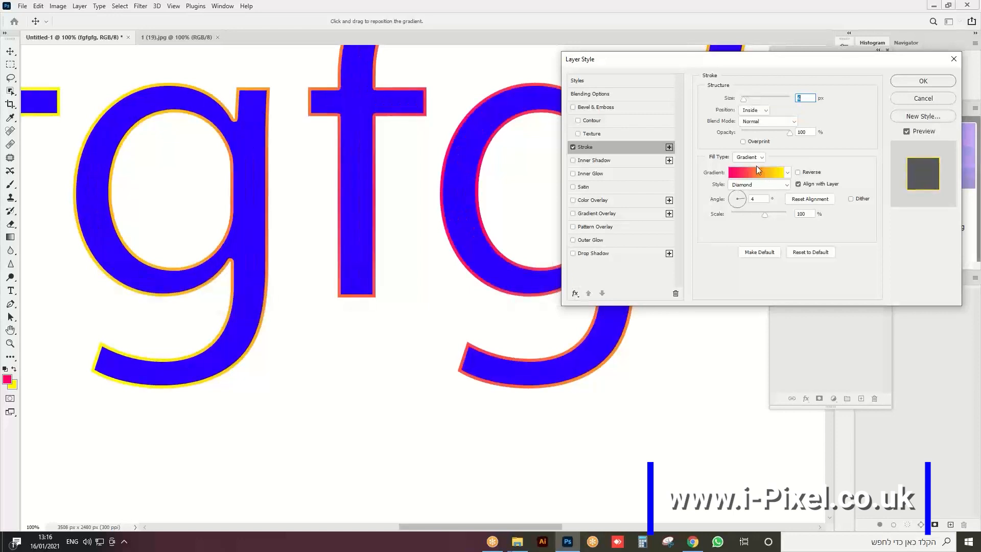
click(923, 82)
key(space)
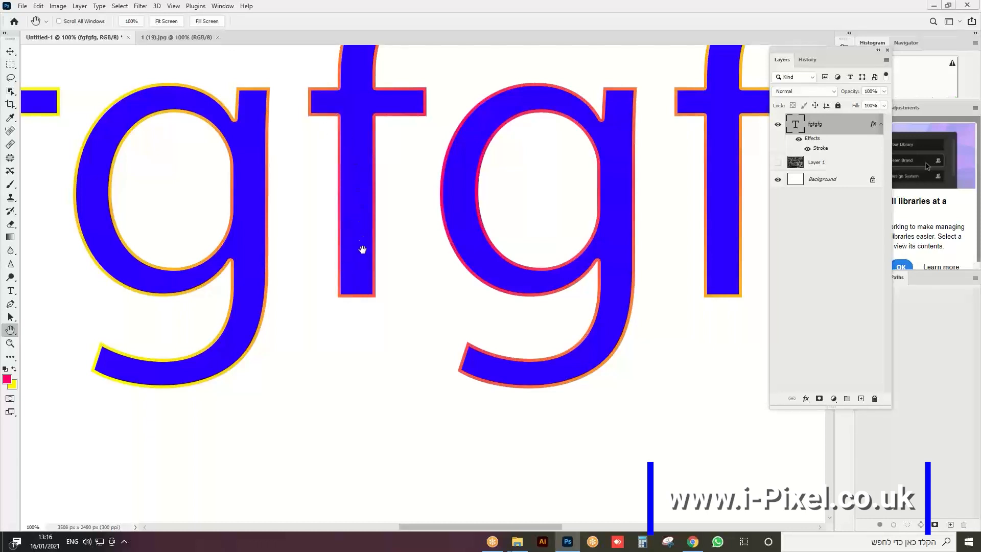
double_click(10, 330)
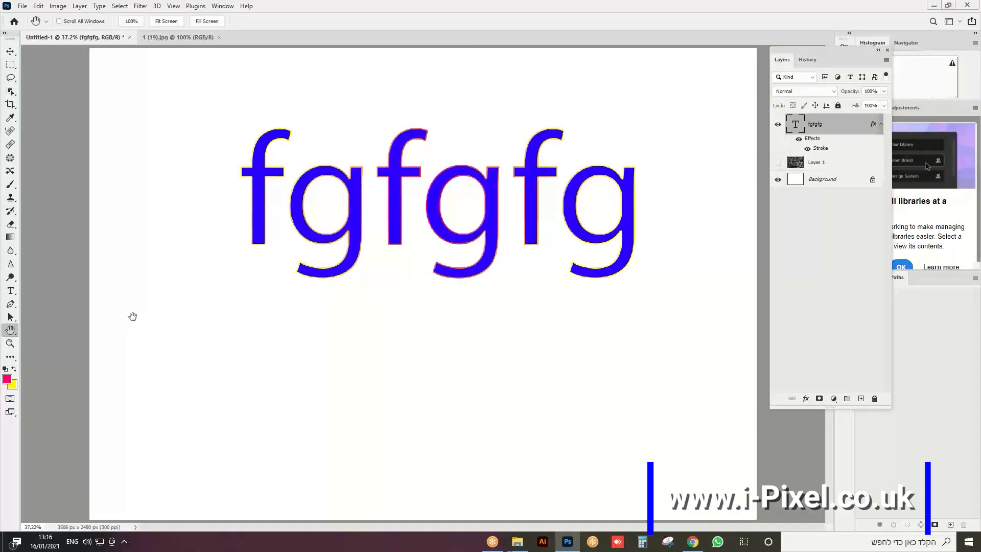
Add a new text layer reading "fgfgfgf" below the existing text
click(10, 290)
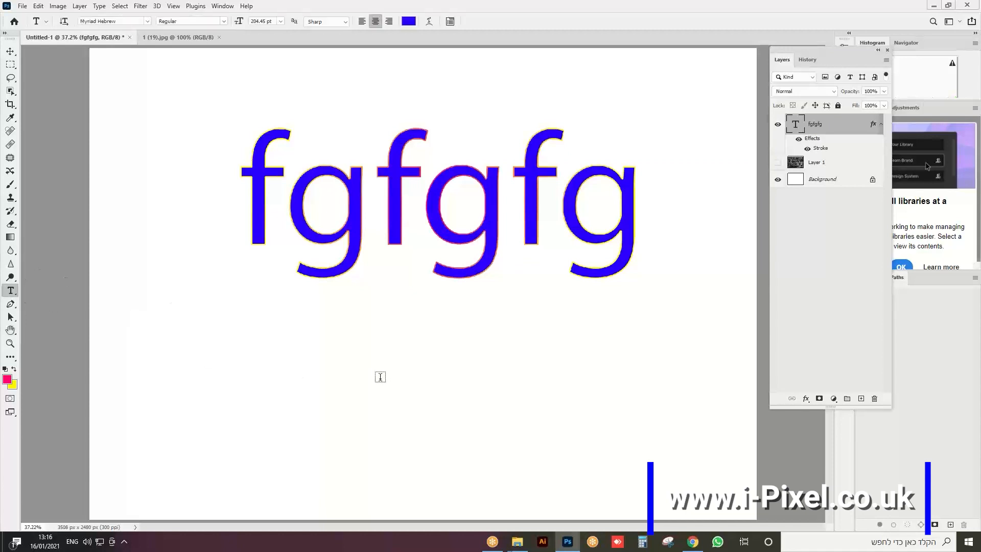
click(323, 393)
text(fgf)
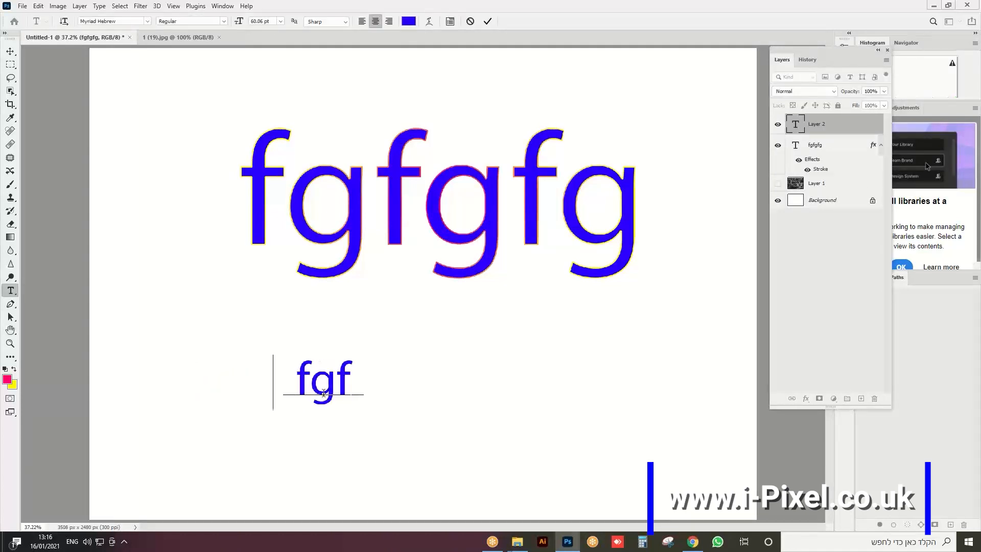
text(gfgf)
click(12, 53)
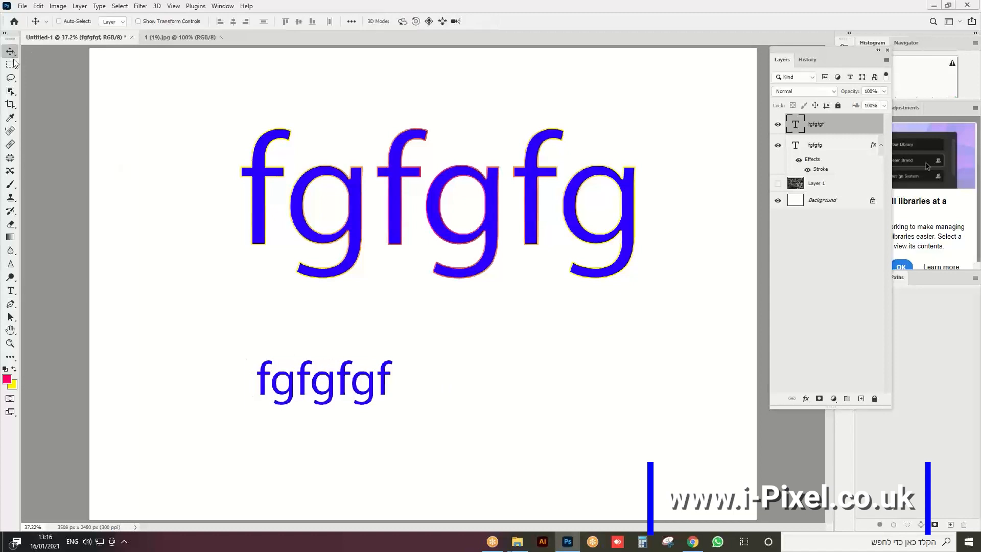
Scale the new fgfgfgf text up proportionally to nearly the width of the text above it
key(ctrl+t)
drag(399, 342, 609, 263)
key(Return)
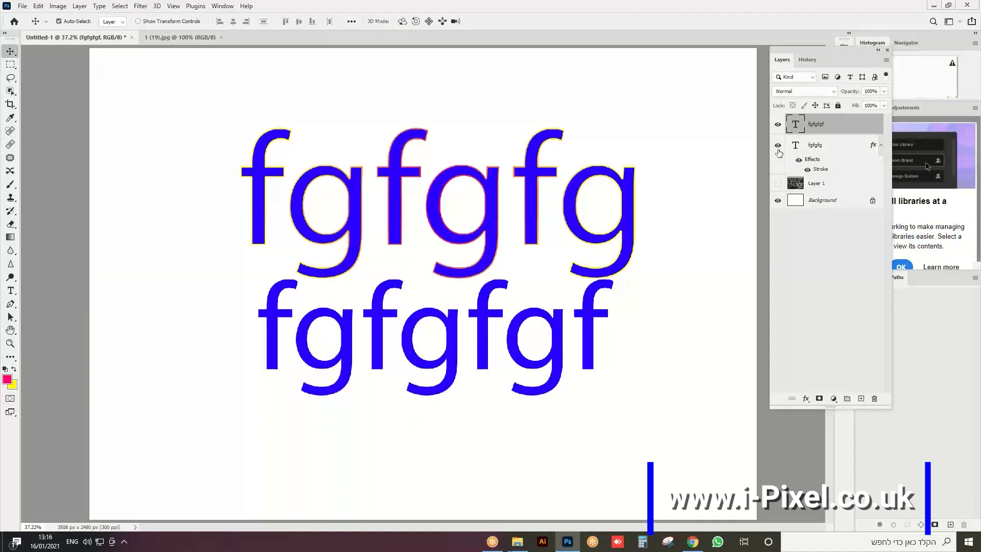
Hide the original fgfgfg layer, then move the new text into the upper half of the canvas and enlarge it further
click(778, 146)
drag(580, 281, 557, 170)
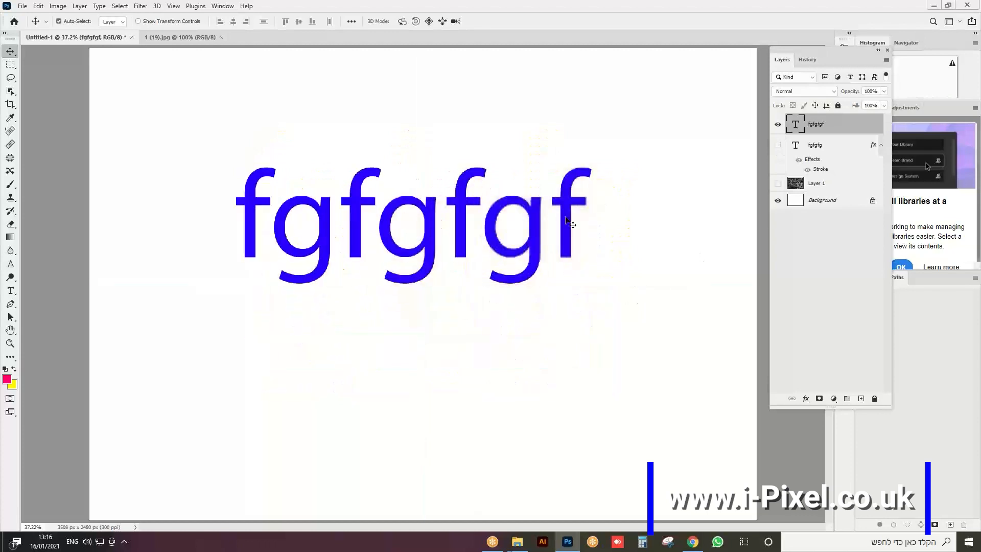
key(ctrl+t)
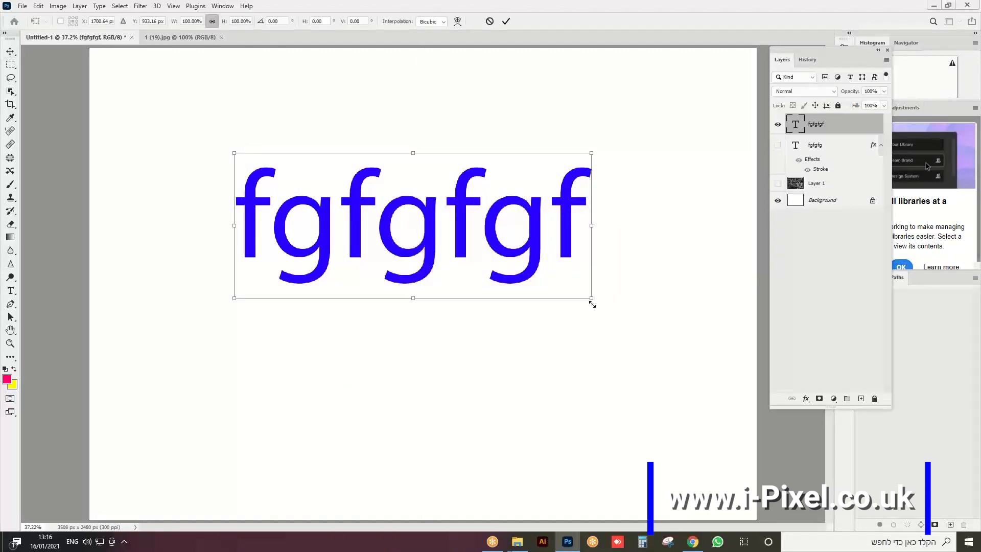
drag(592, 304, 669, 334)
key(Return)
drag(513, 245, 485, 245)
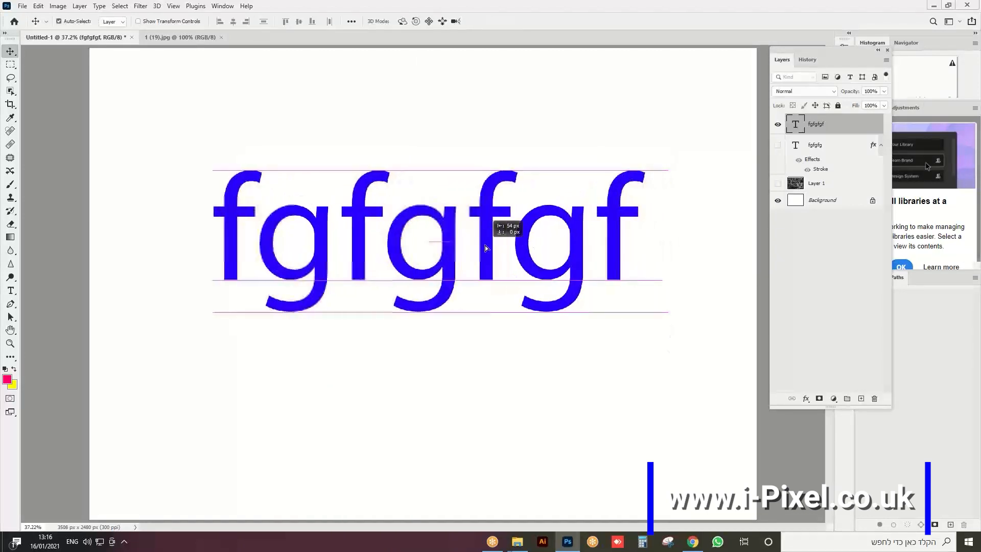
Set the foreground colour to bright turquoise and the background colour to salmon #db8d72
click(8, 379)
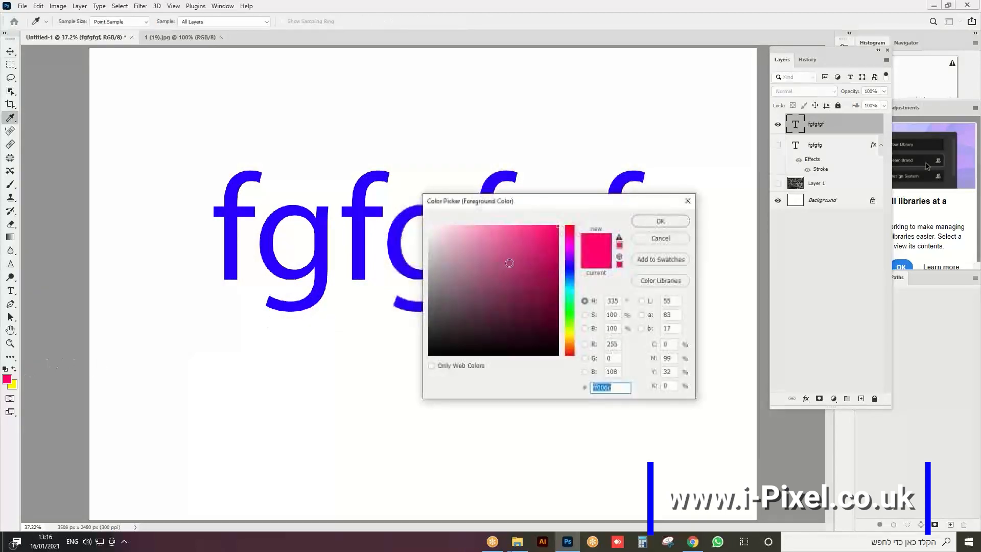
click(570, 298)
click(658, 220)
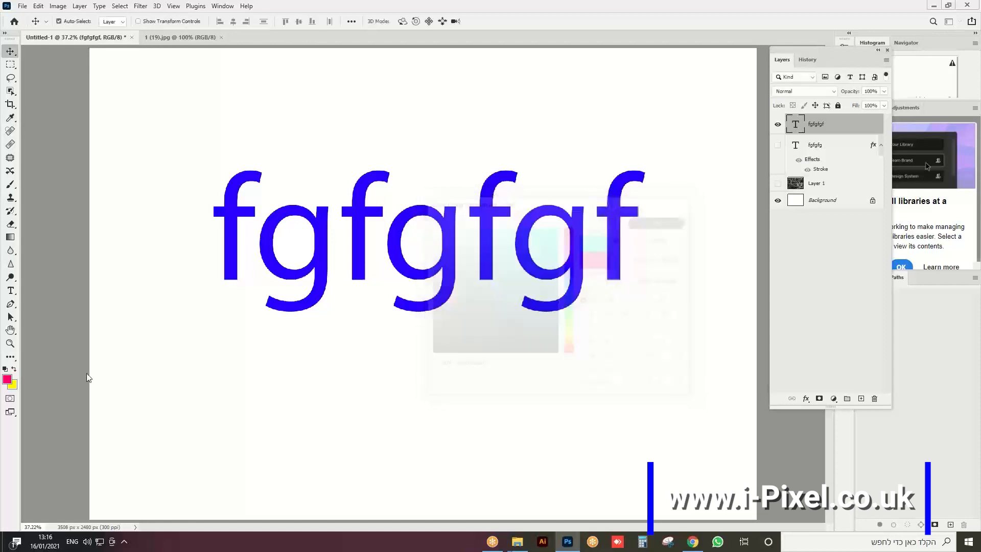
click(13, 384)
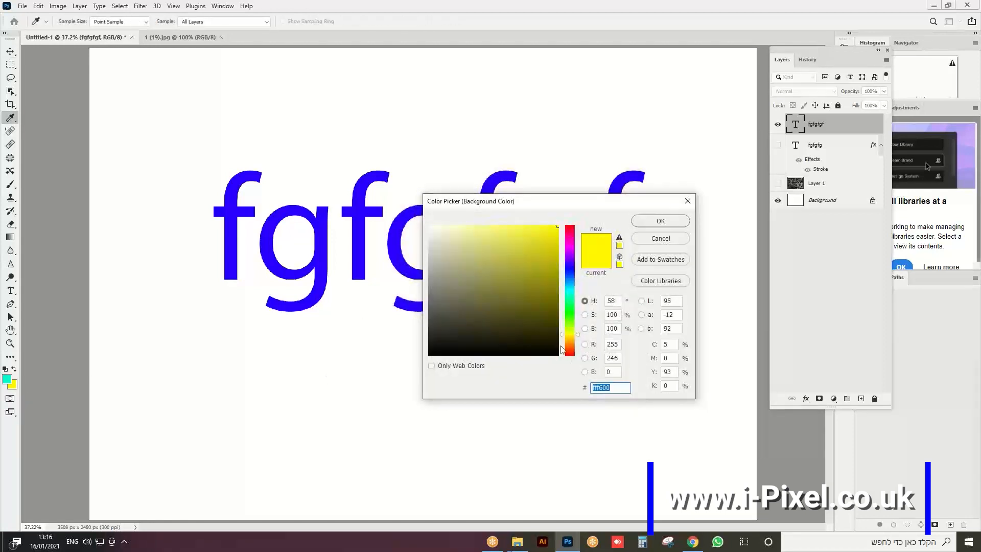
click(568, 350)
click(491, 243)
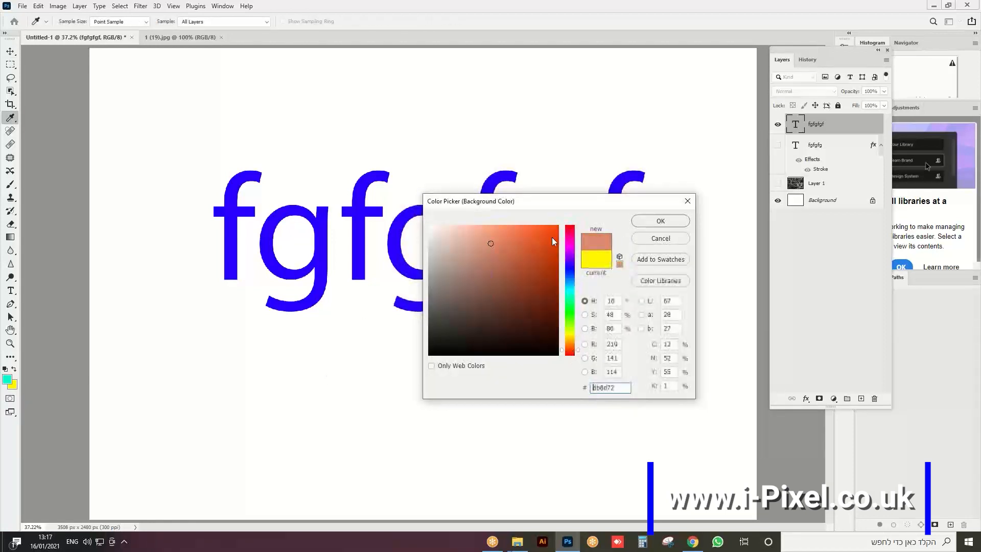
click(674, 222)
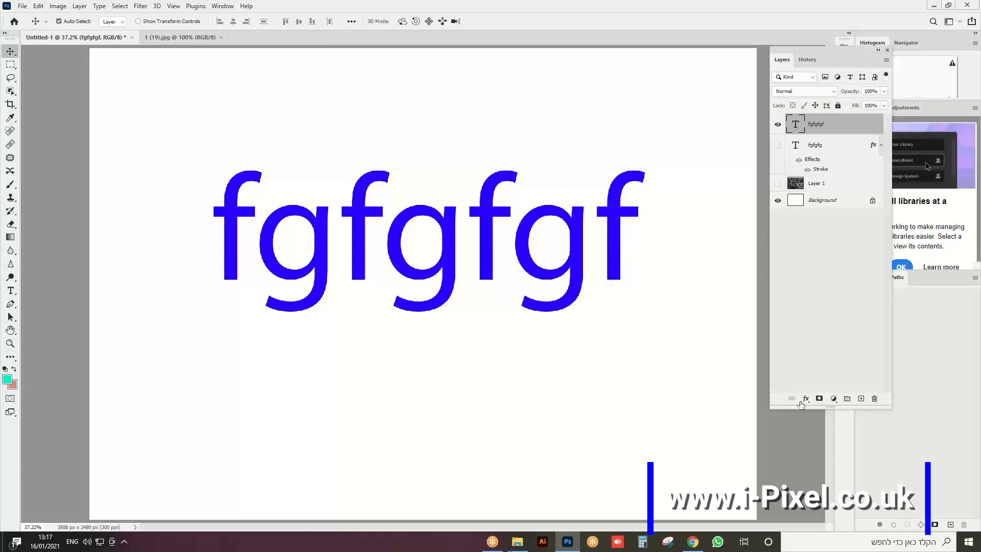
Add a Gradient Overlay to the fgfgfgf text layer using the Foreground to Background preset
click(806, 399)
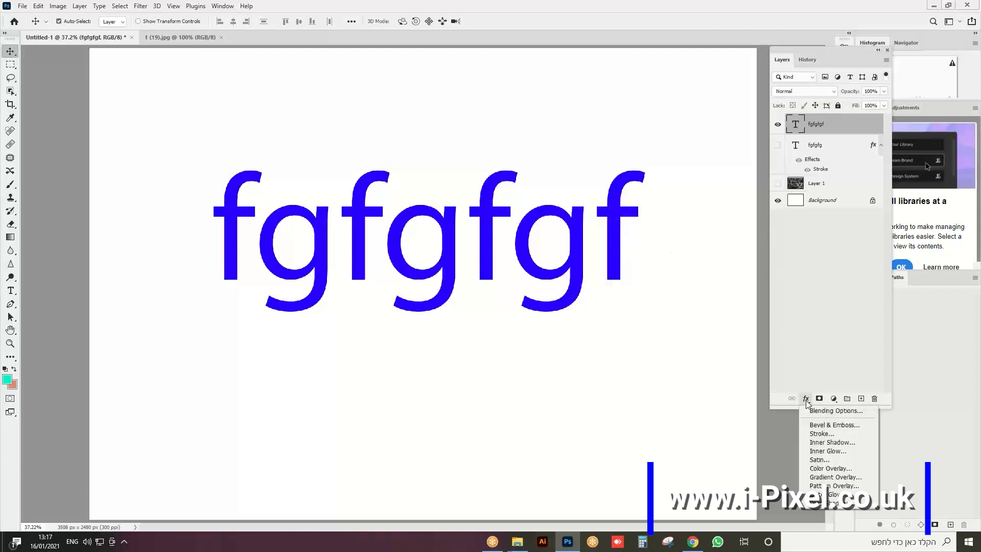
click(816, 478)
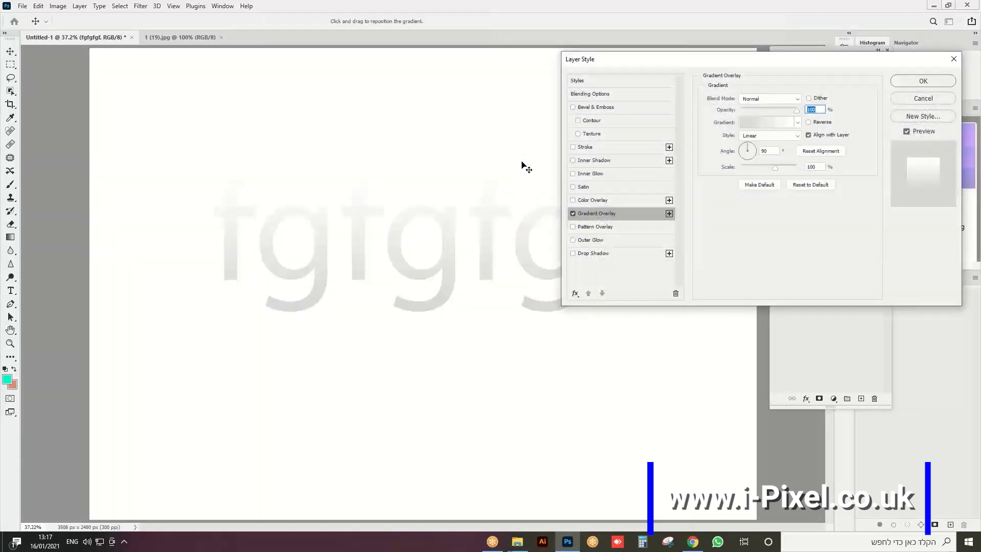
key(ctrl+plus)
key(ctrl+plus)
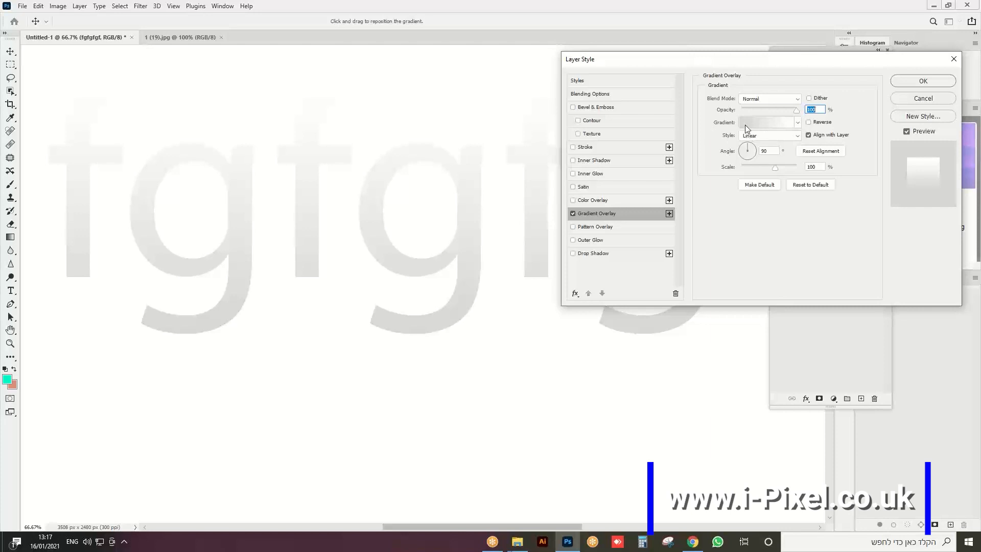
click(798, 124)
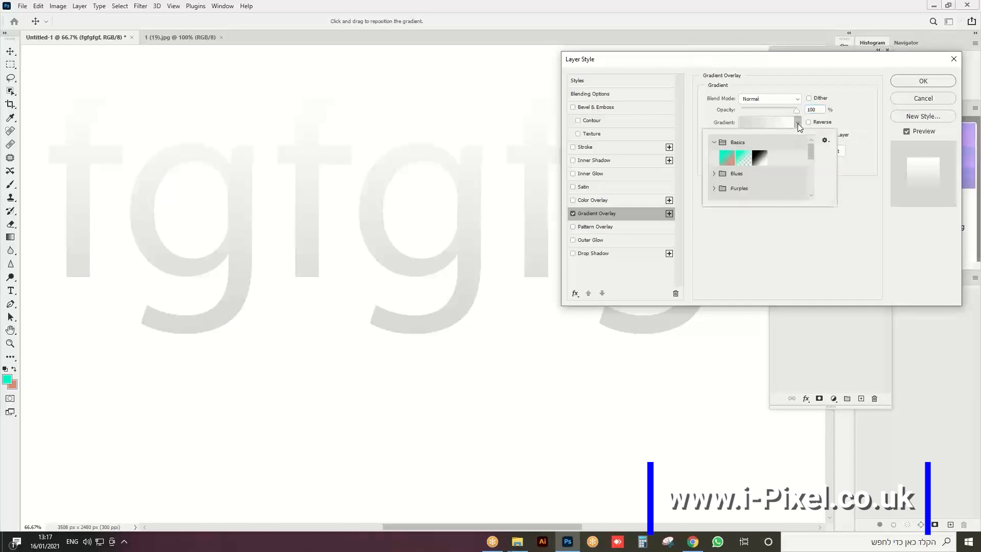
click(727, 159)
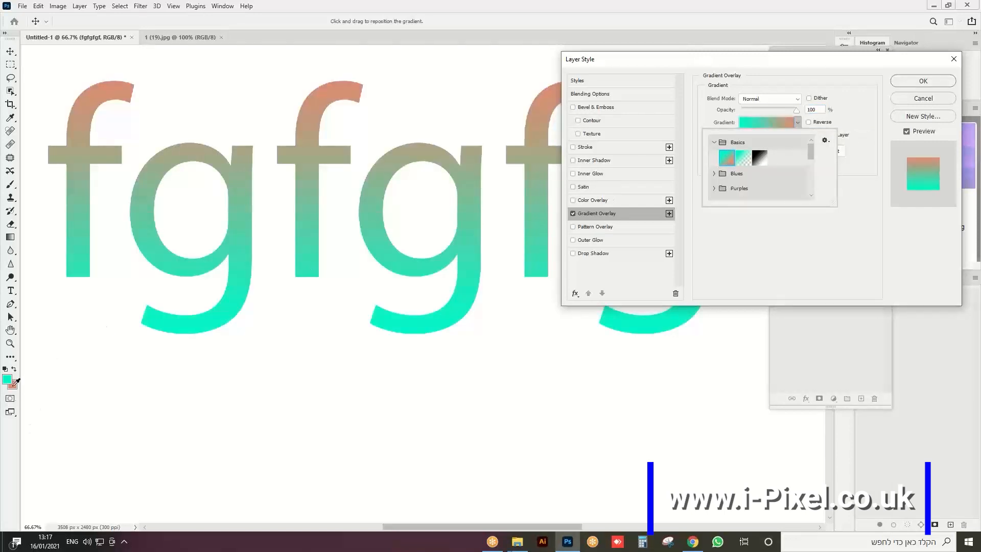
click(813, 255)
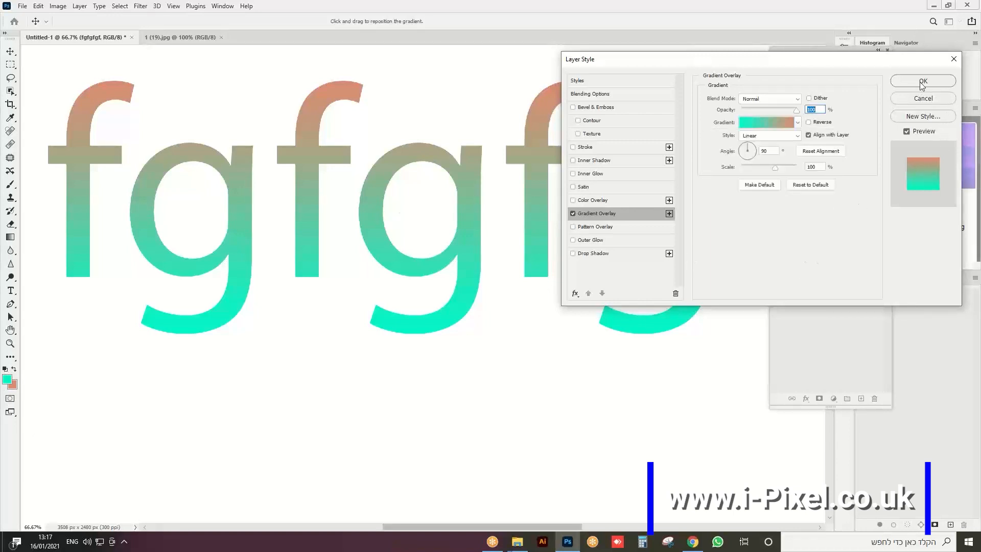
Add three colour stops to the overlay gradient: at 15%, at 50% and near its salmon end
click(799, 123)
click(799, 123)
click(768, 126)
drag(507, 150, 626, 93)
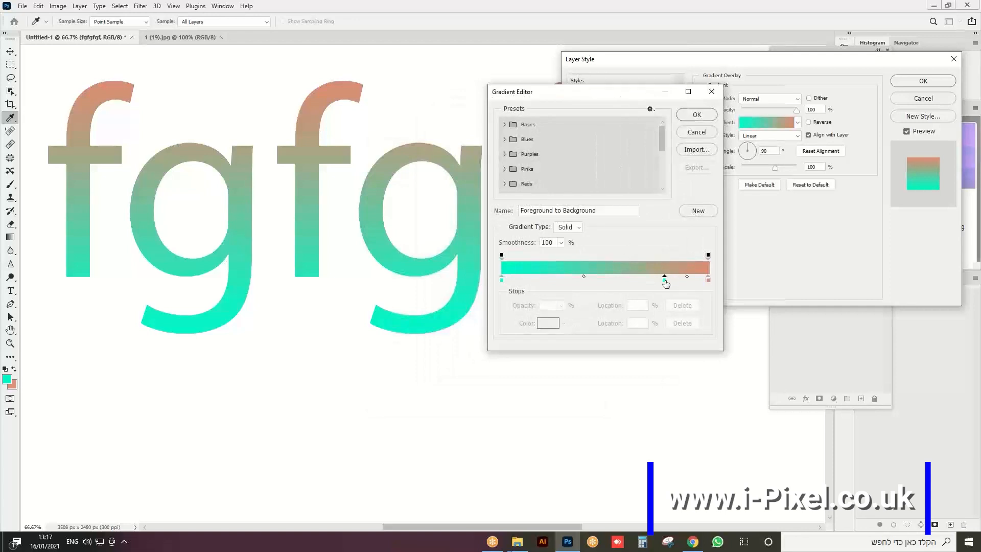
click(665, 280)
click(605, 280)
click(532, 280)
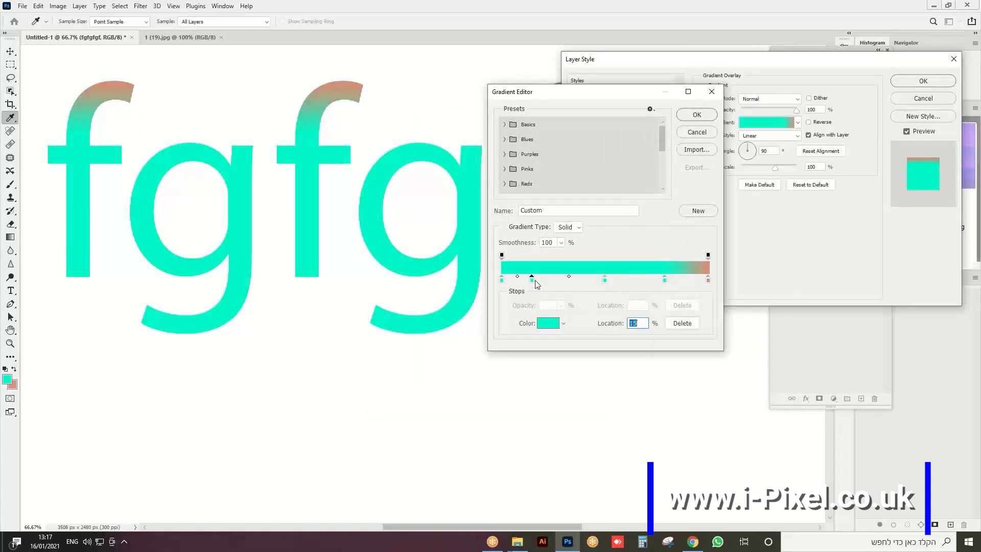
Set the gradient's 15% colour stop to blue #0029f7
click(545, 325)
drag(570, 294, 569, 273)
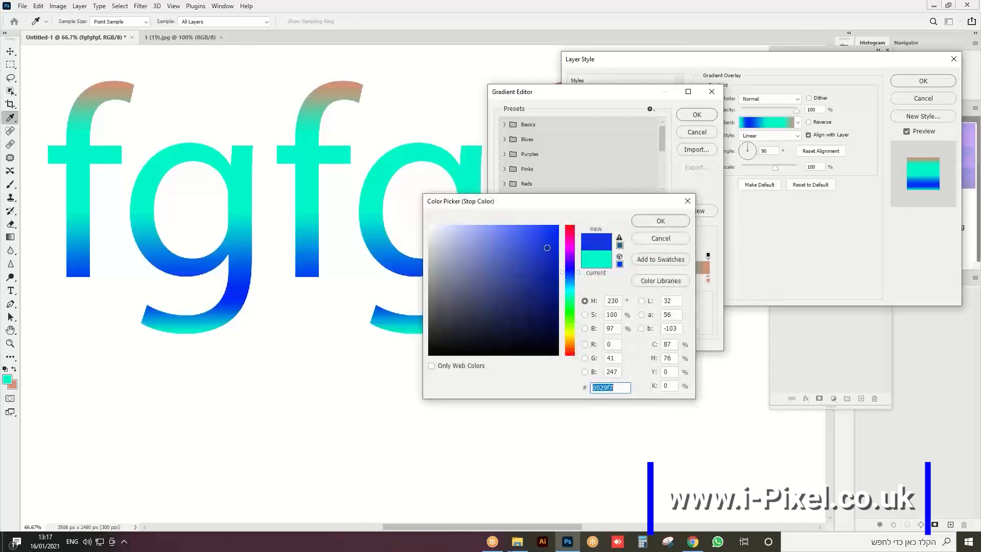
click(644, 221)
Set the gradient's 50% colour stop to white #ffffff
click(604, 279)
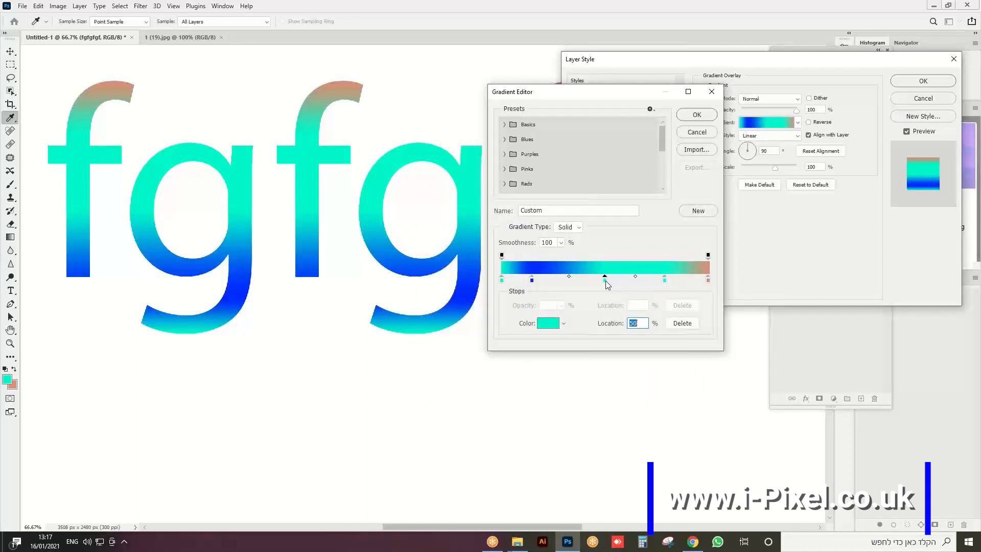
double_click(605, 281)
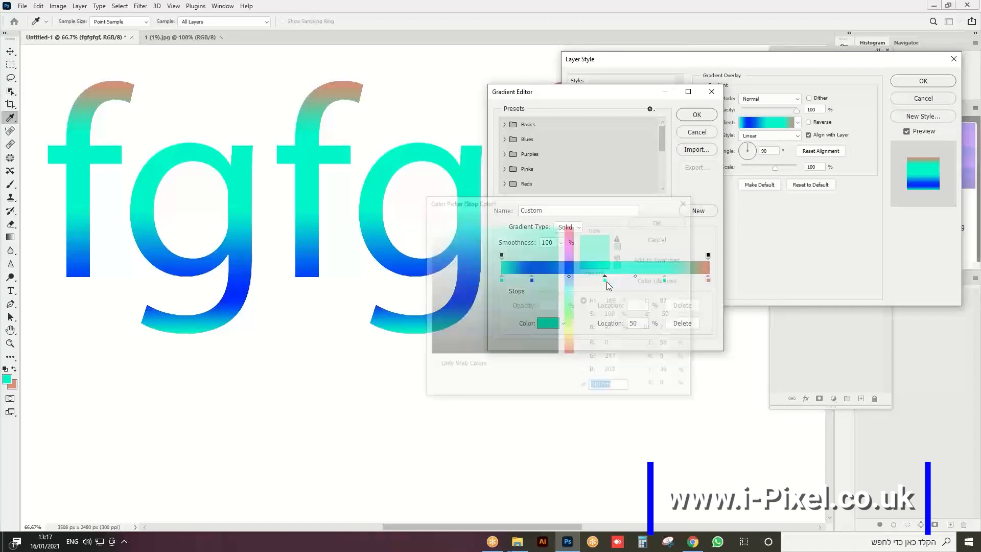
click(429, 226)
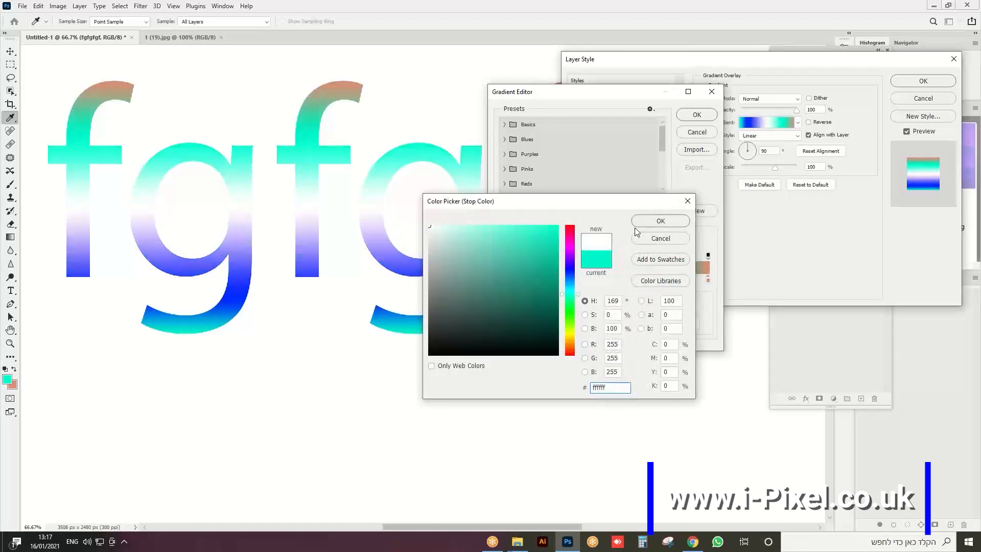
click(661, 220)
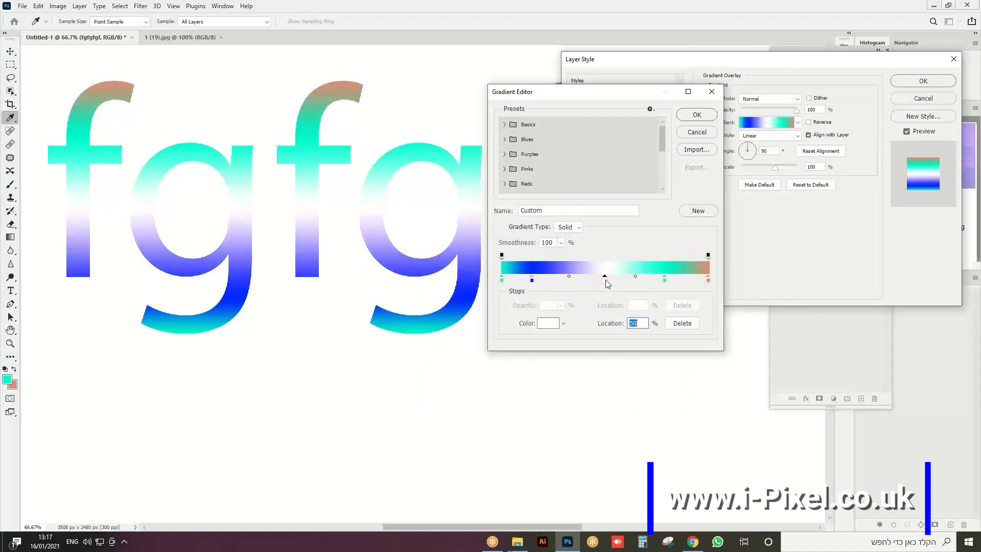
Recolour the gradient's middle stop to dusty pink #d59191 and accept the edited gradient
click(545, 327)
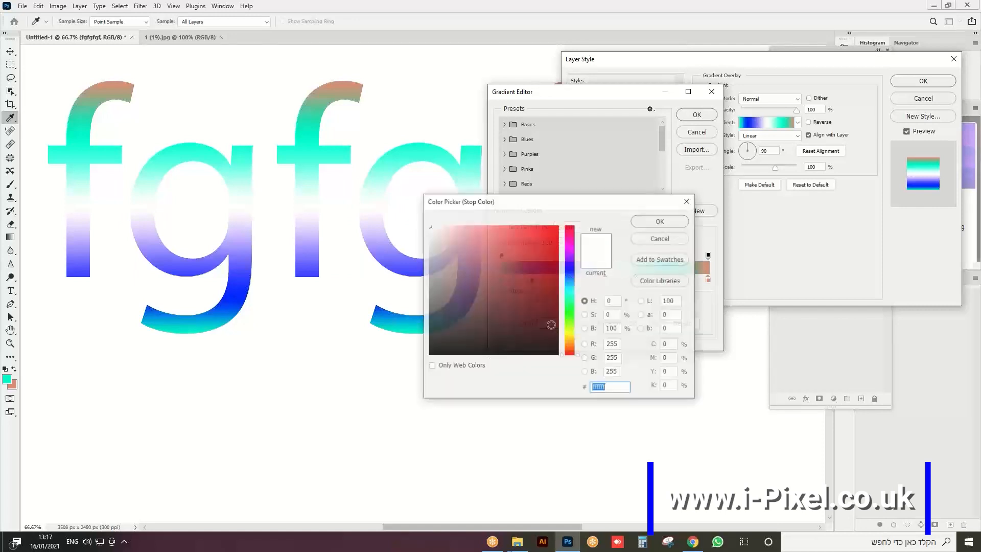
click(469, 246)
click(670, 231)
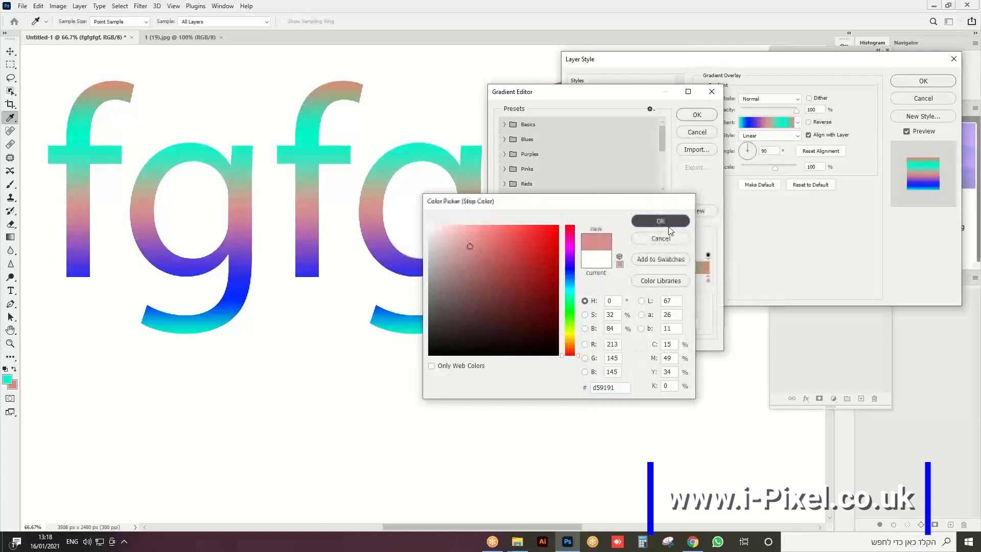
click(697, 116)
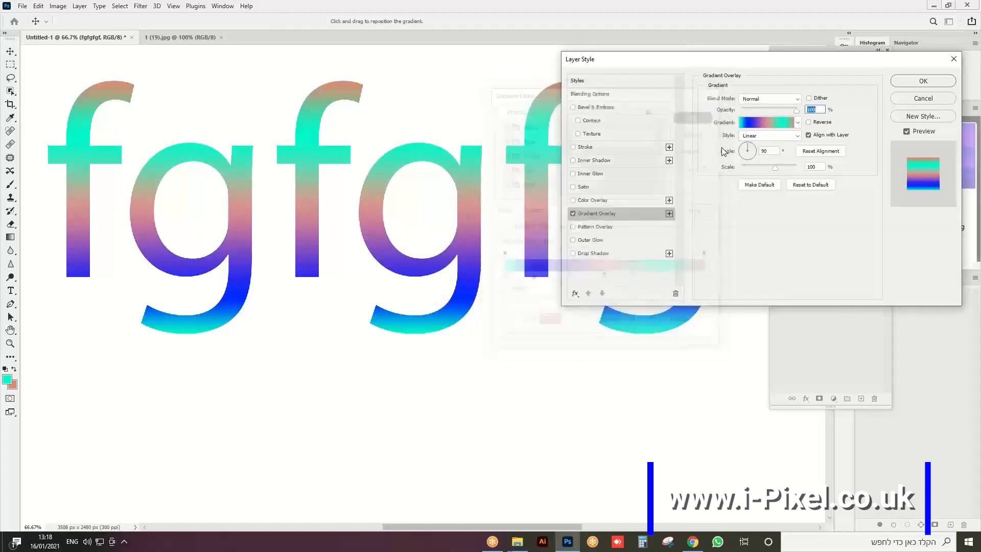
Rotate the overlay gradient so its colours run diagonally across the text, adjust its scale and apply the layer style
click(752, 152)
drag(752, 152, 777, 170)
drag(788, 170, 765, 167)
click(935, 82)
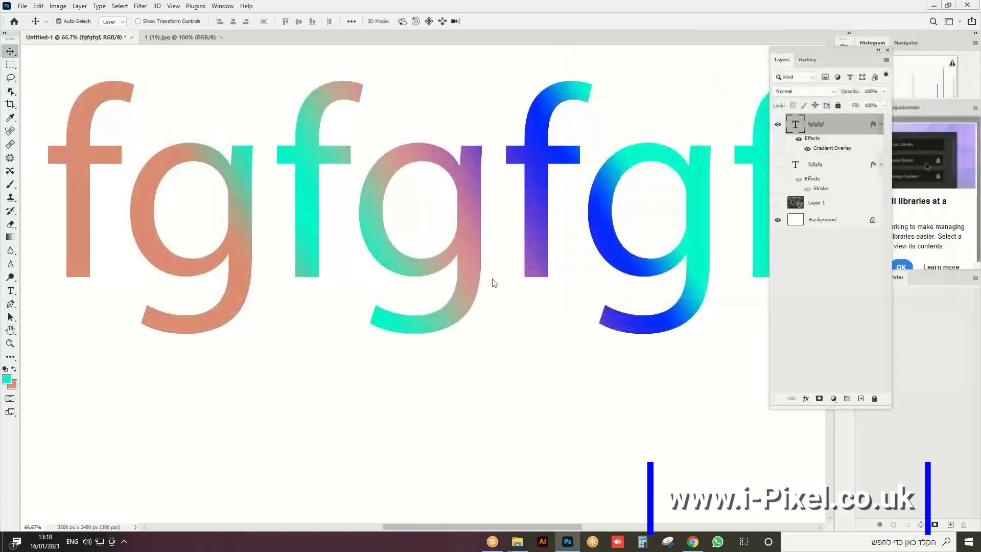
Remove the Gradient Overlay effect from the fgfgfgf text layer
key(ctrl+0)
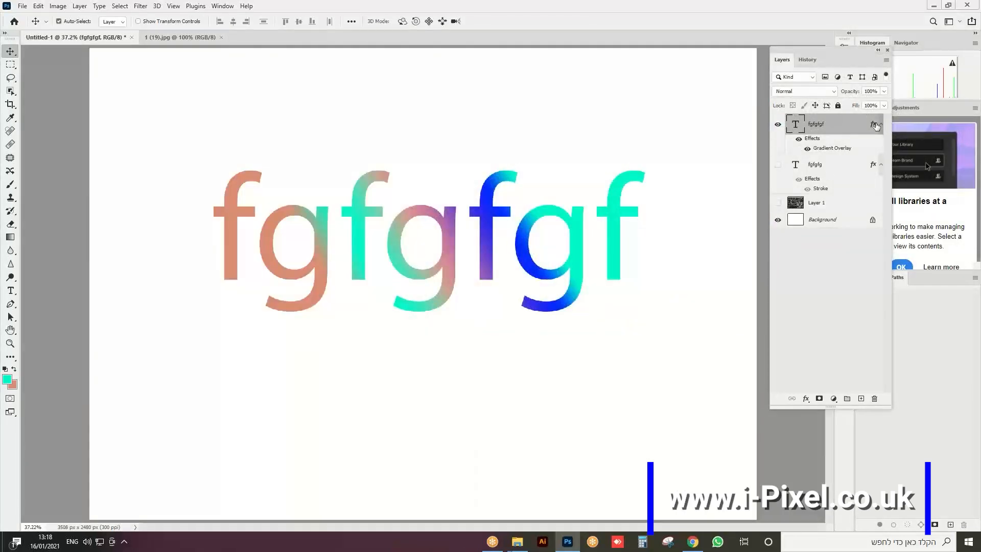
drag(875, 127, 874, 399)
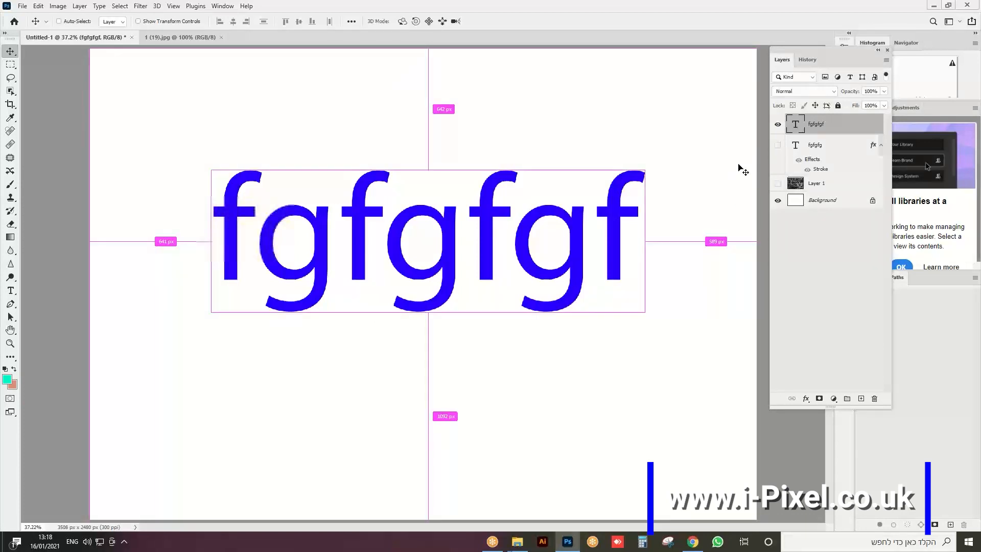
Load the fgfgfgf letter shapes as a selection and add a new empty layer above the text
ctrl+click(794, 125)
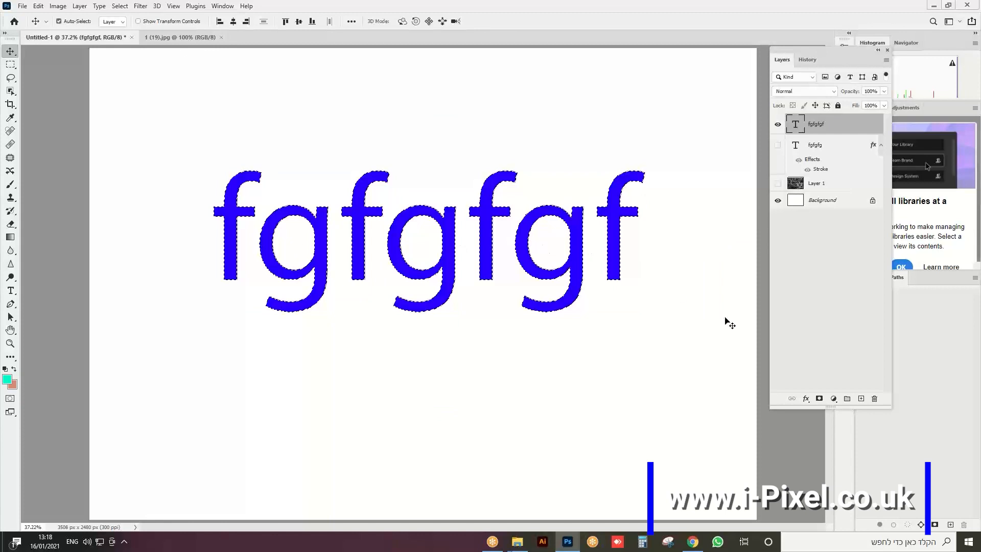
click(862, 399)
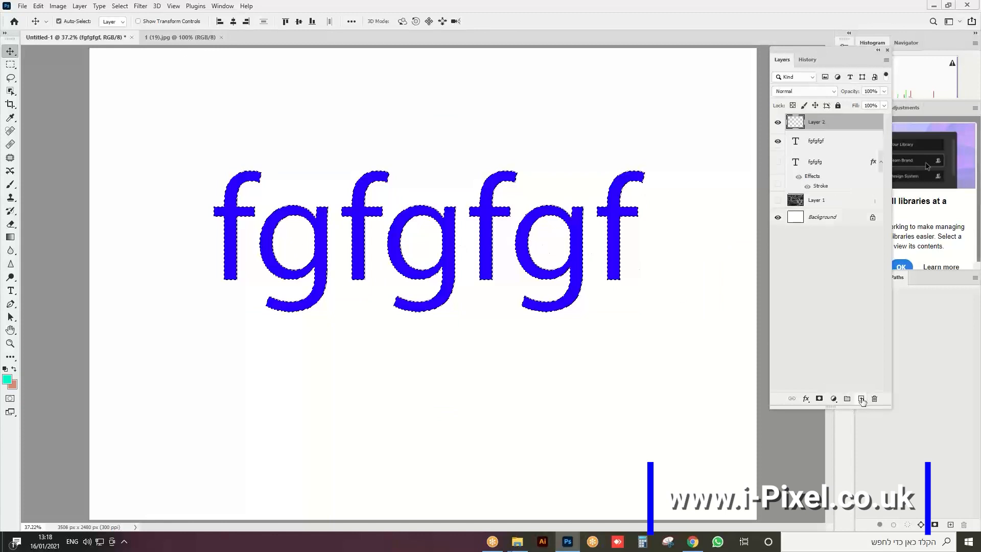
Fill the letter selection on the new layer with a diagonal turquoise-to-salmon gradient across the whole word, and deselect
click(10, 236)
click(97, 22)
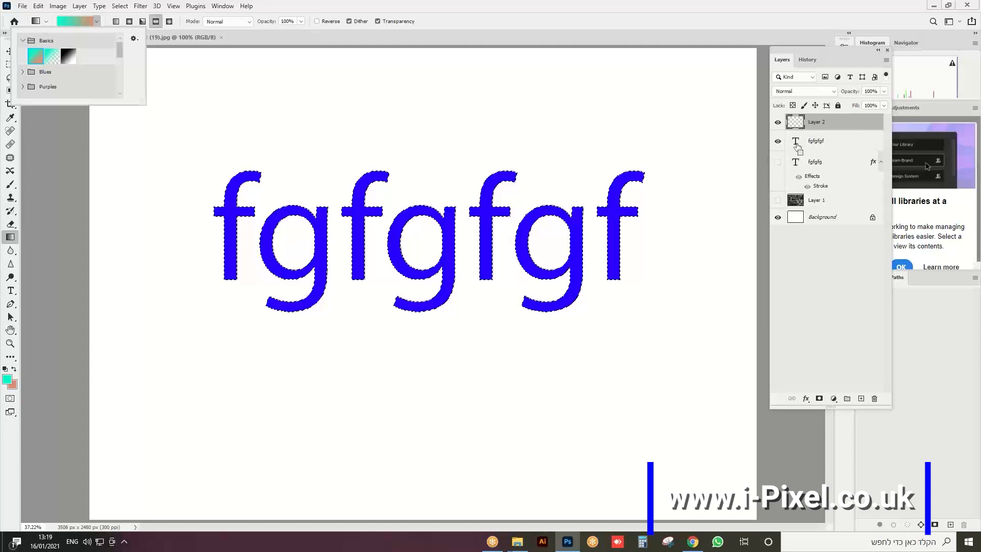
click(779, 142)
click(778, 143)
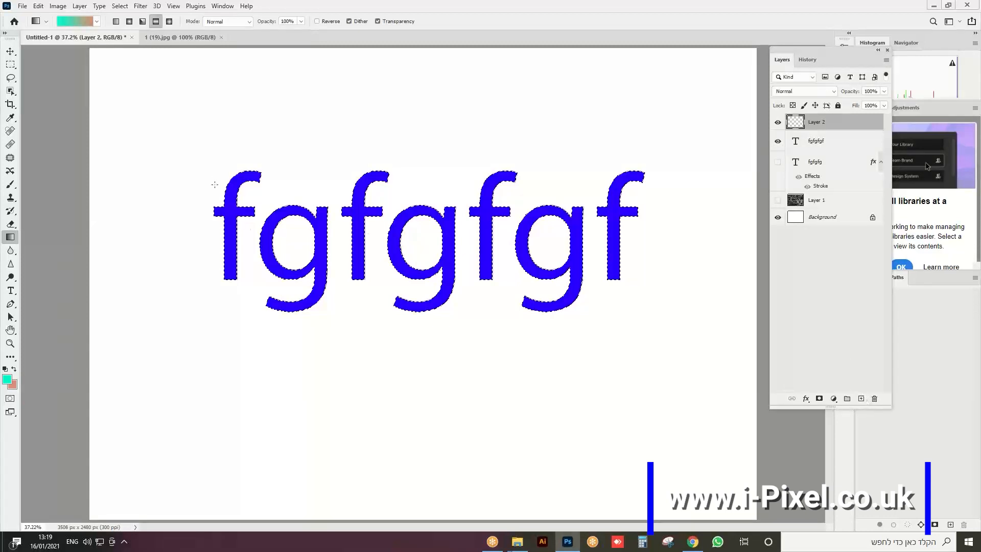
drag(220, 172, 598, 331)
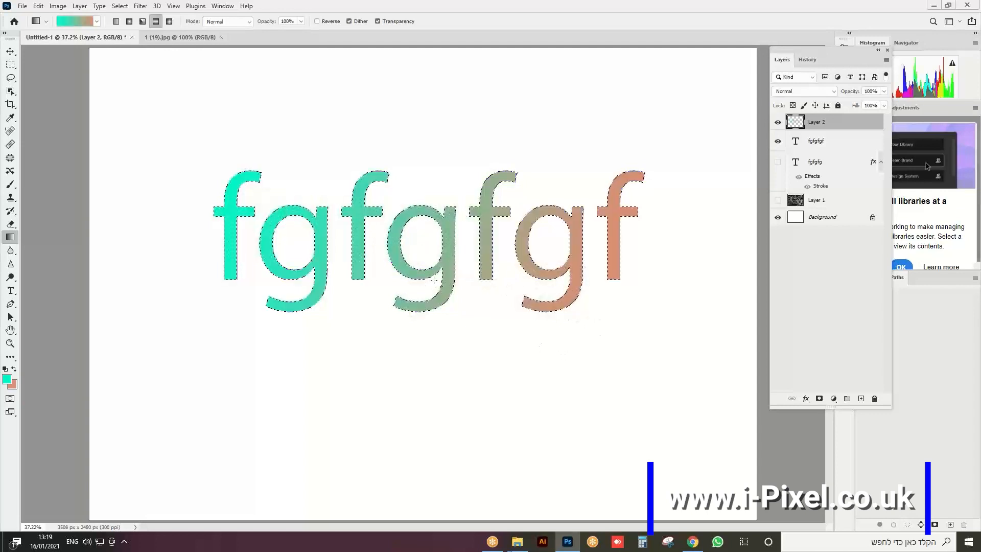
click(120, 6)
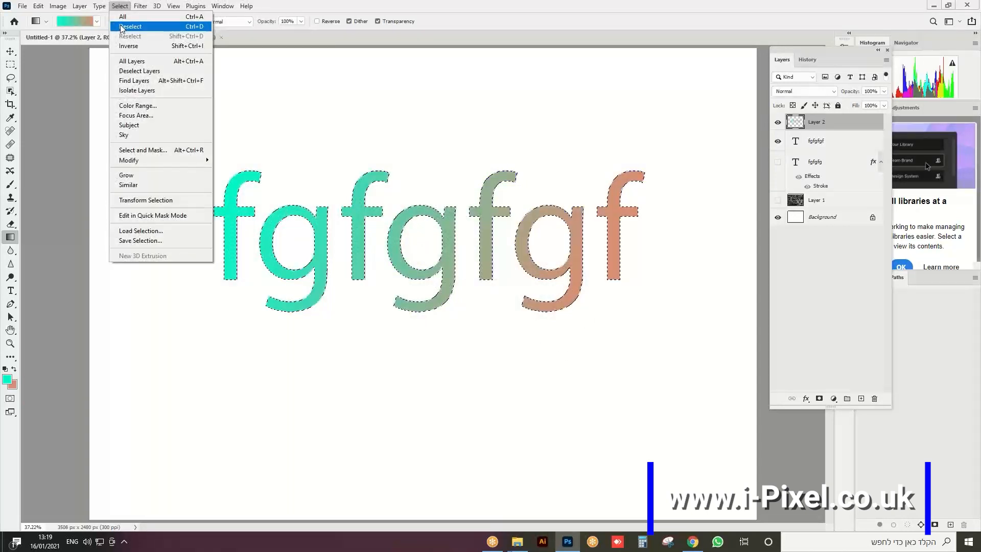
click(122, 27)
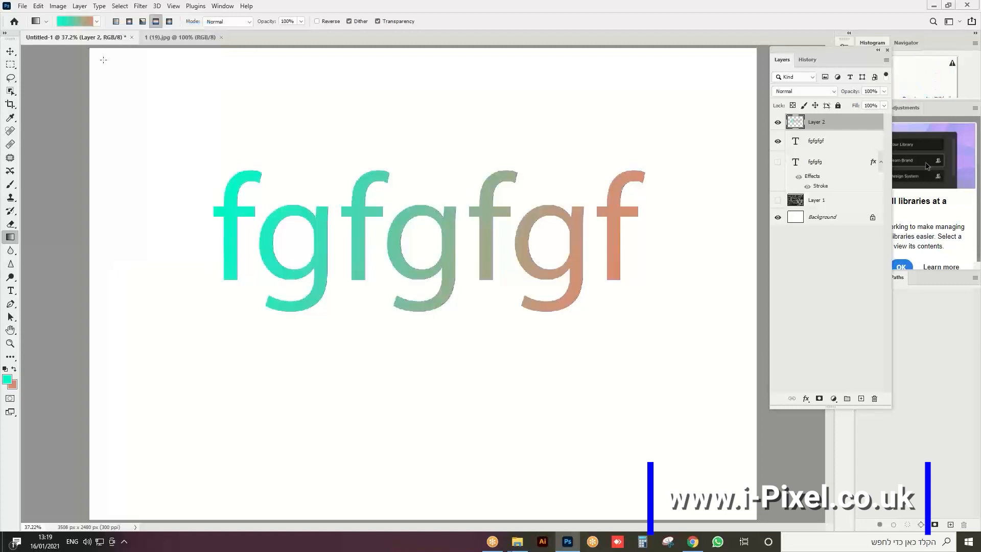
Switch to the Lasso tool and compare the text with the gradient-filled Layer 2 hidden and shown
click(11, 78)
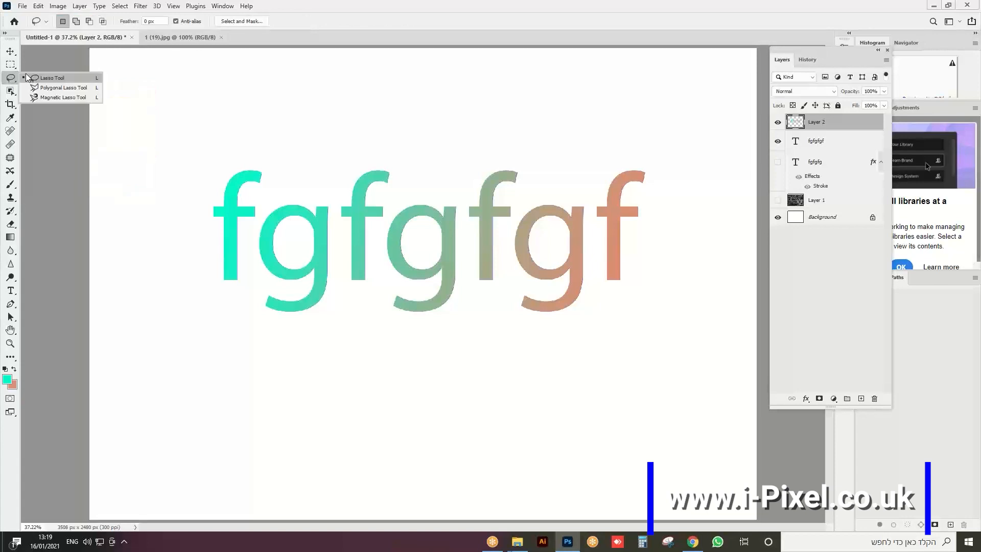
click(31, 79)
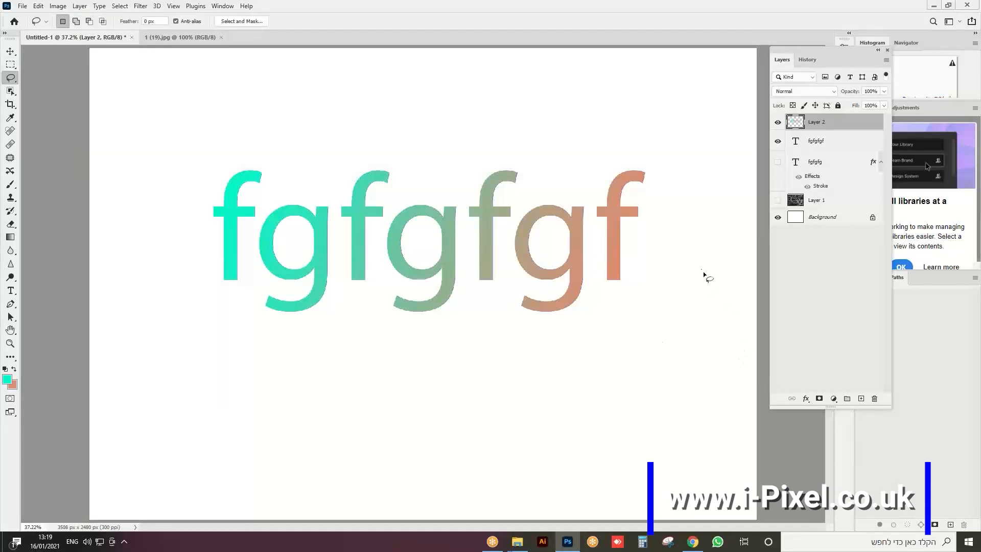
click(777, 123)
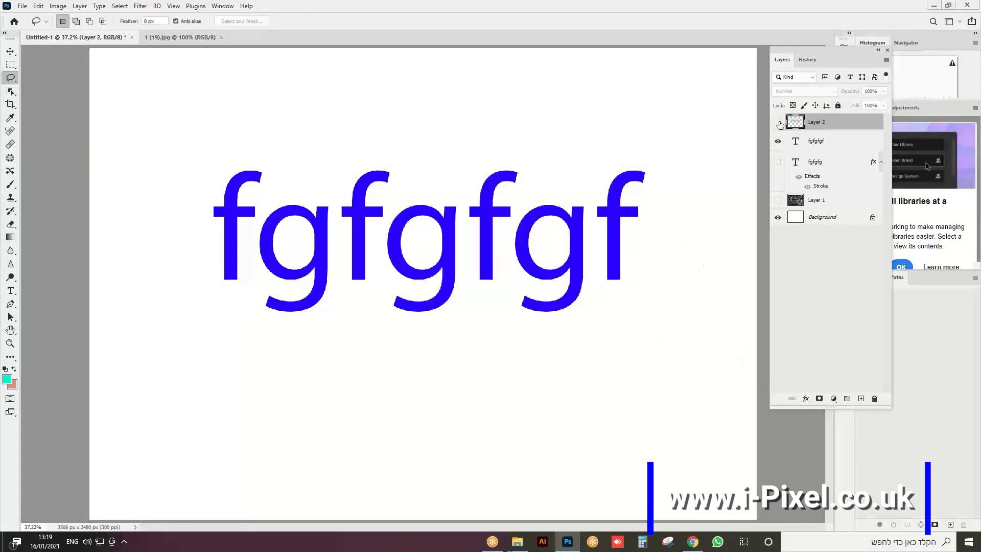
click(777, 123)
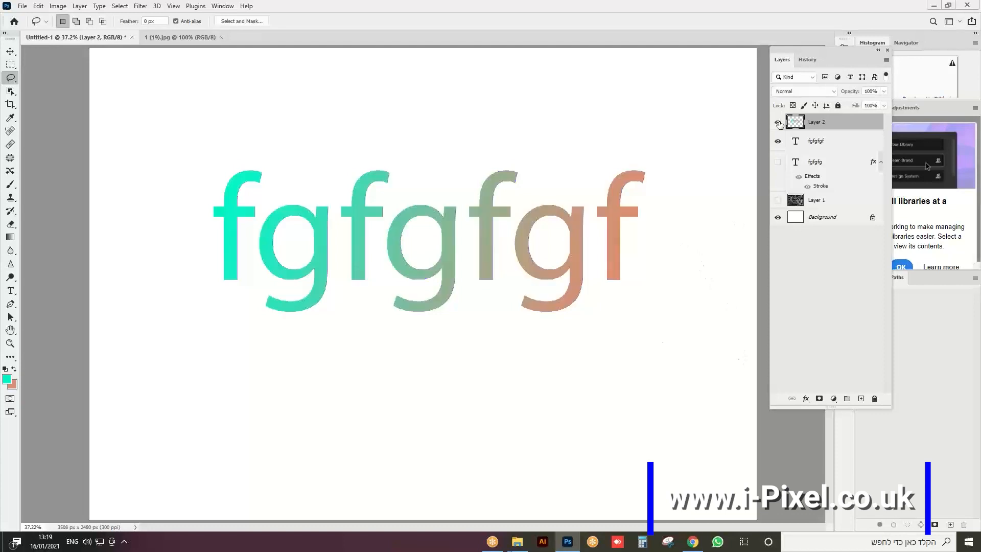
Rename the gradient-filled Layer 2 as 15
double_click(814, 122)
text(15)
key(Return)
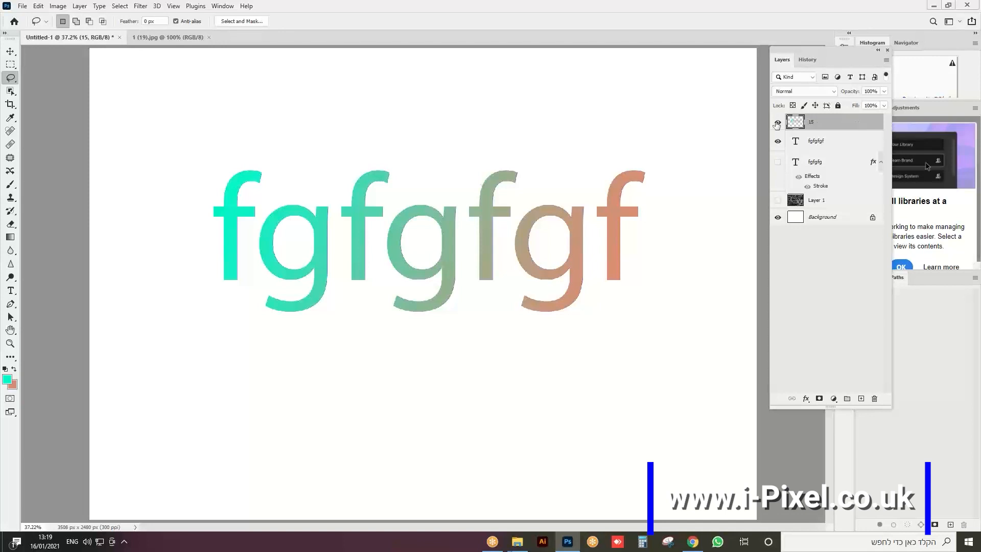
Compare the word with gradient layer 15 hidden and shown, and select the fgfgfgf text layer beneath it
click(777, 123)
click(777, 123)
click(868, 147)
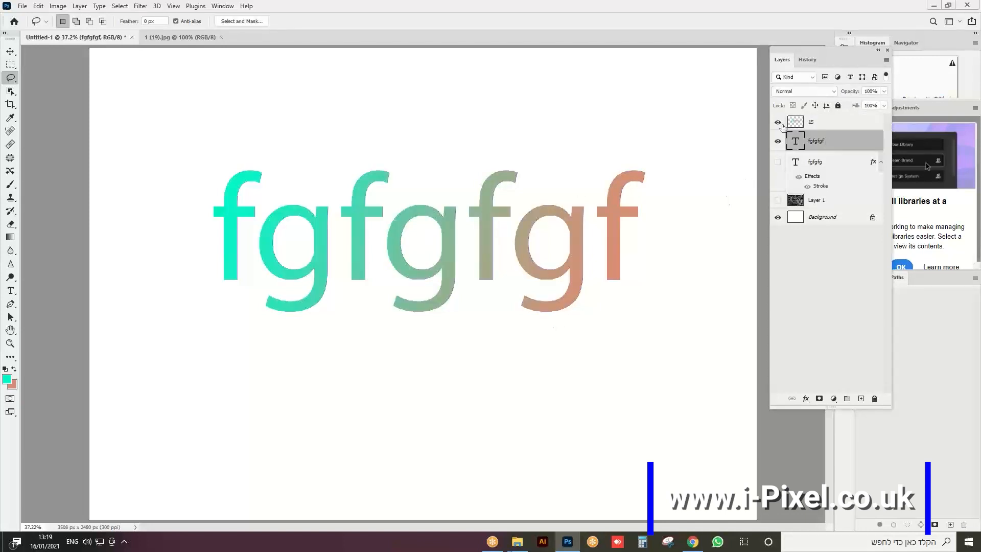
On layer 15, erase the lower half of the letters through a wavy freehand lasso selection feathered by 100 pixels, and deselect
click(832, 124)
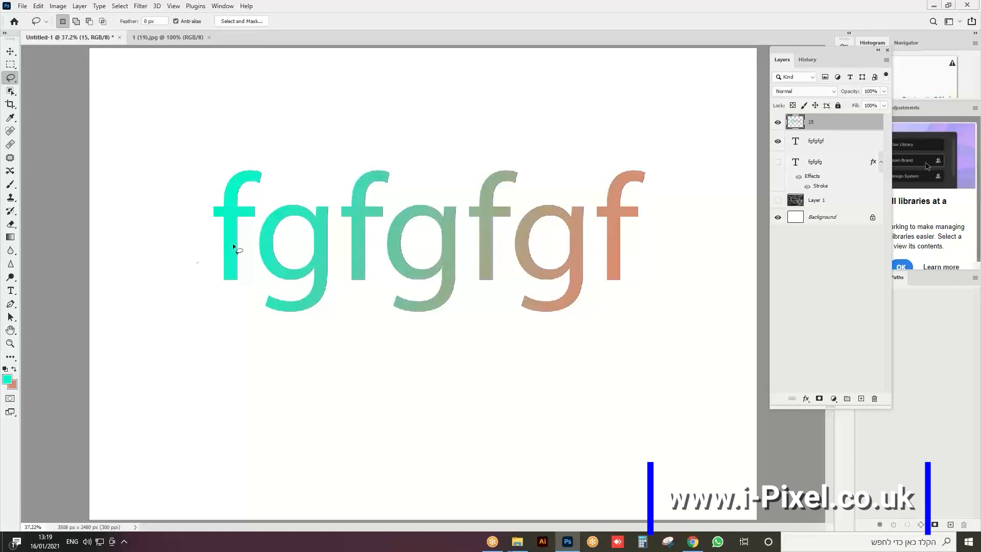
mouse_move(243, 248)
mouse_down()
mouse_move(331, 232)
mouse_move(418, 255)
mouse_move(468, 236)
mouse_move(527, 255)
mouse_move(579, 231)
mouse_move(643, 253)
mouse_move(627, 295)
mouse_move(540, 349)
mouse_move(426, 337)
mouse_move(306, 351)
mouse_move(222, 294)
mouse_move(180, 233)
mouse_up()
right_click(327, 276)
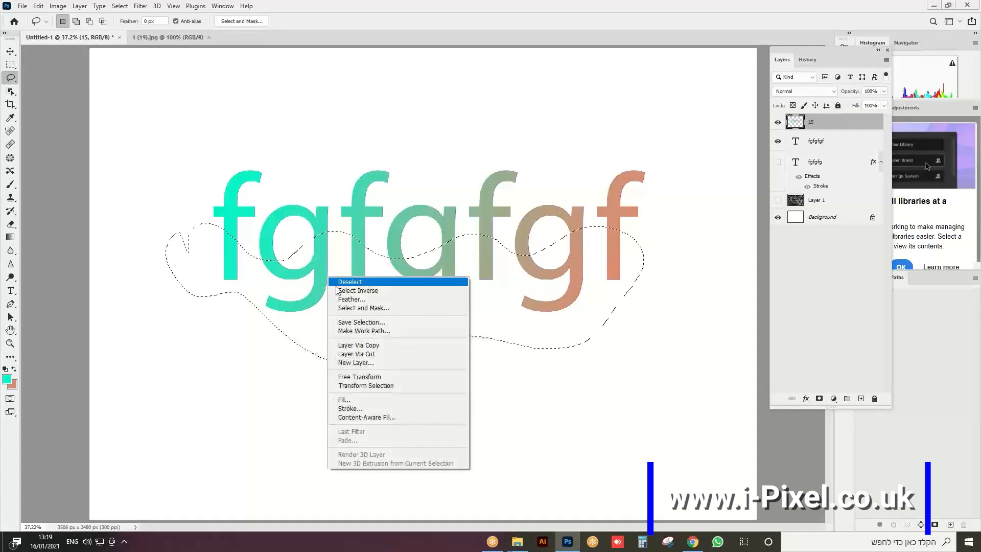
click(388, 299)
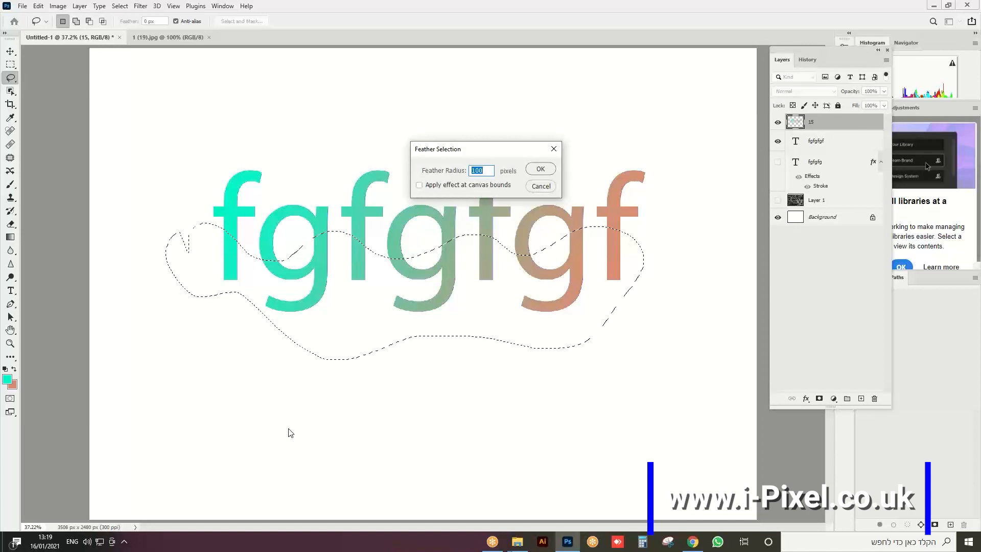
key(Return)
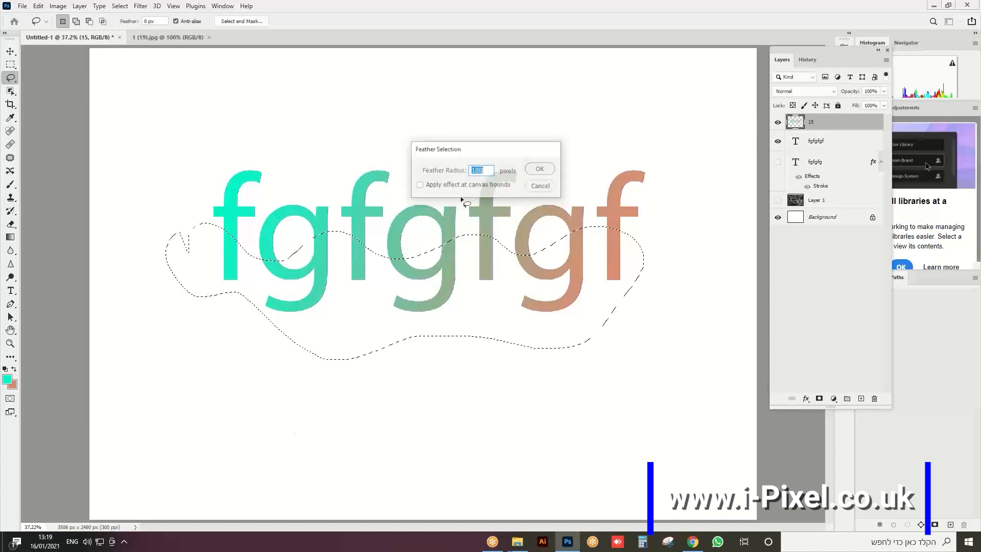
key(Delete)
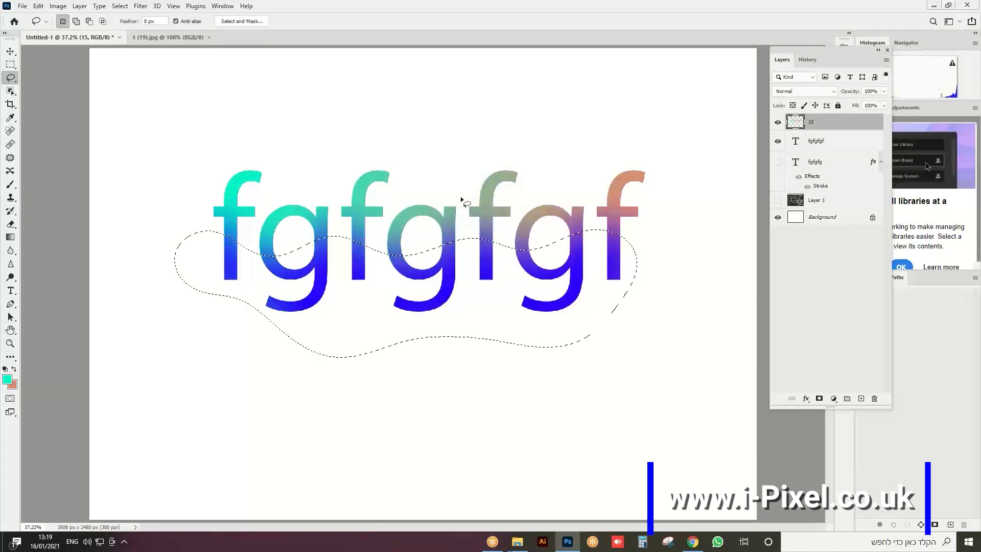
key(ctrl+d)
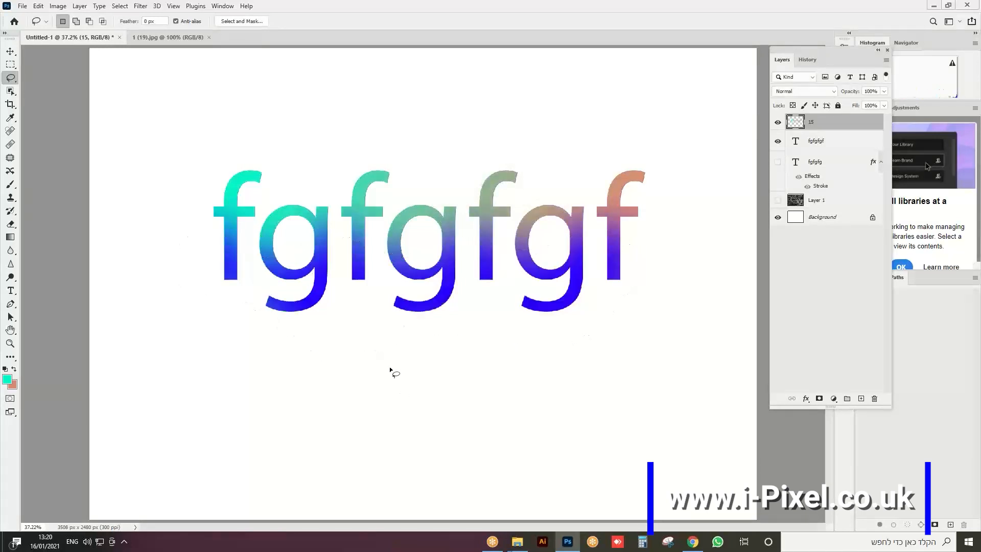